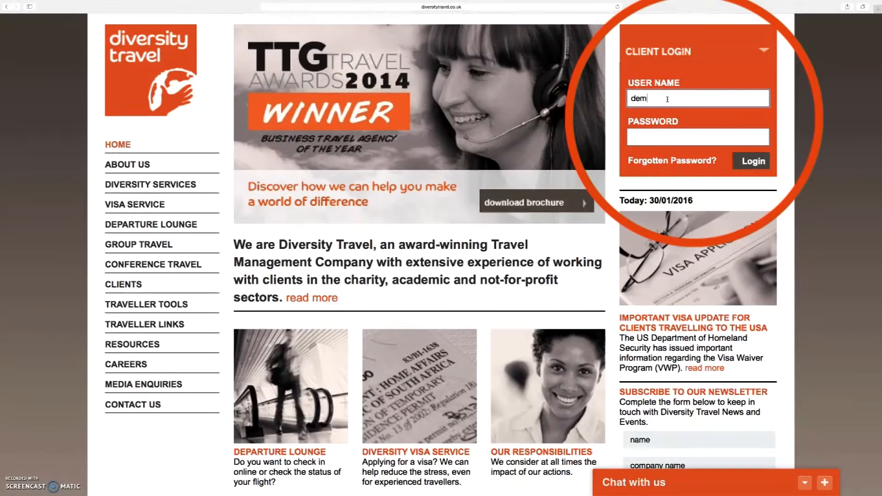
- Log in to the client portal with the user name demobooker and the account password
{"action": "type", "text": "book"}
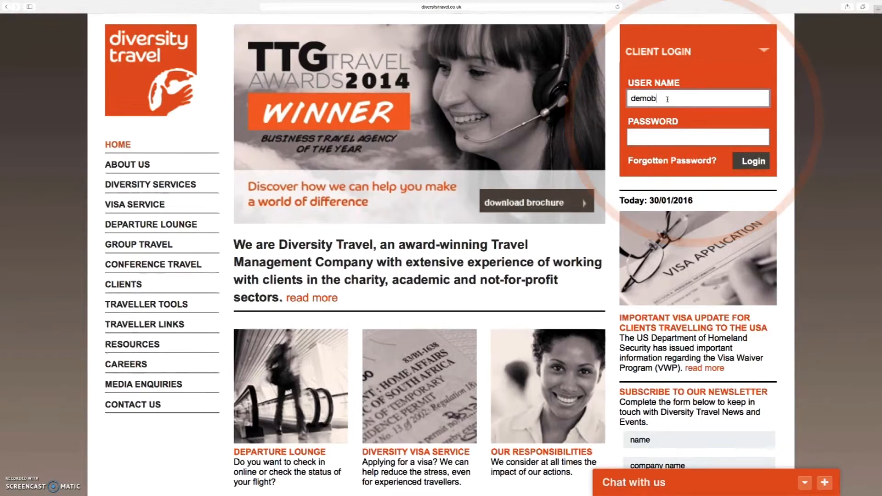
{"action": "type", "text": "er"}
{"action": "left_click", "coordinate": [691, 137]}
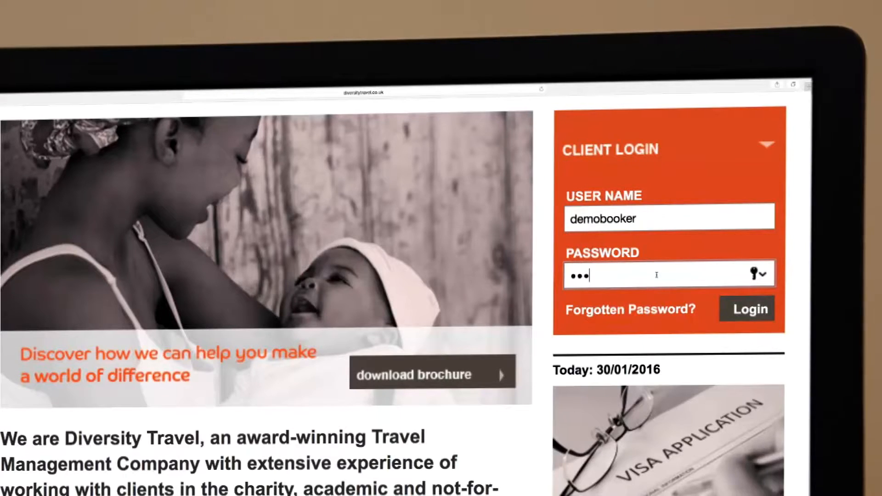
{"action": "type", "text": "•••••••••••"}
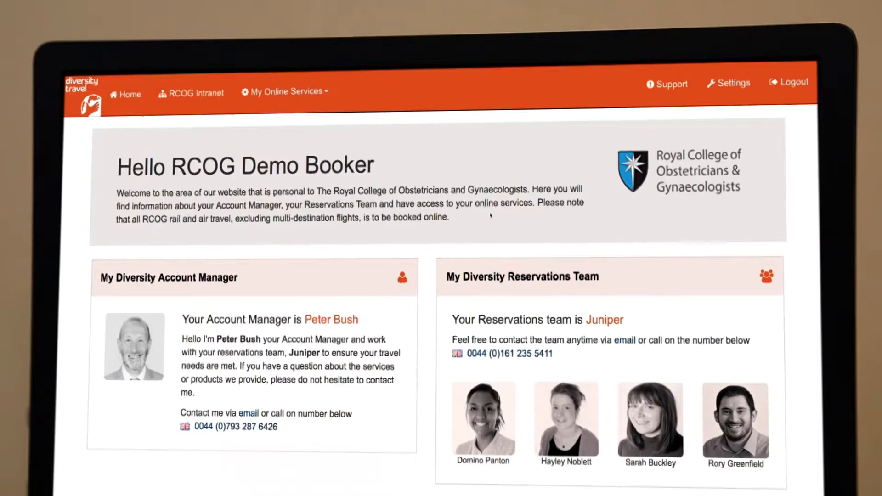
- Open the online booking service from the portal and proceed with 15-03-2016 as the travel date
{"action": "left_click", "coordinate": [294, 92]}
{"action": "mouse_move", "coordinate": [326, 91]}
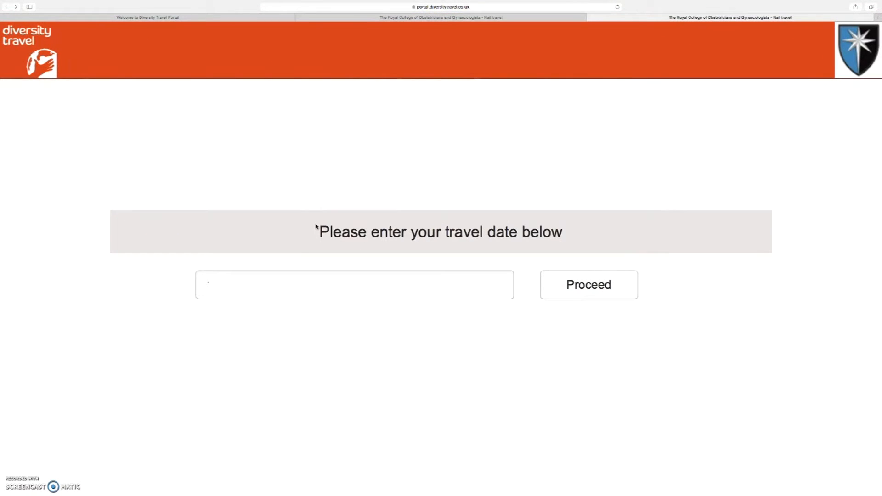
{"action": "left_click", "coordinate": [268, 278]}
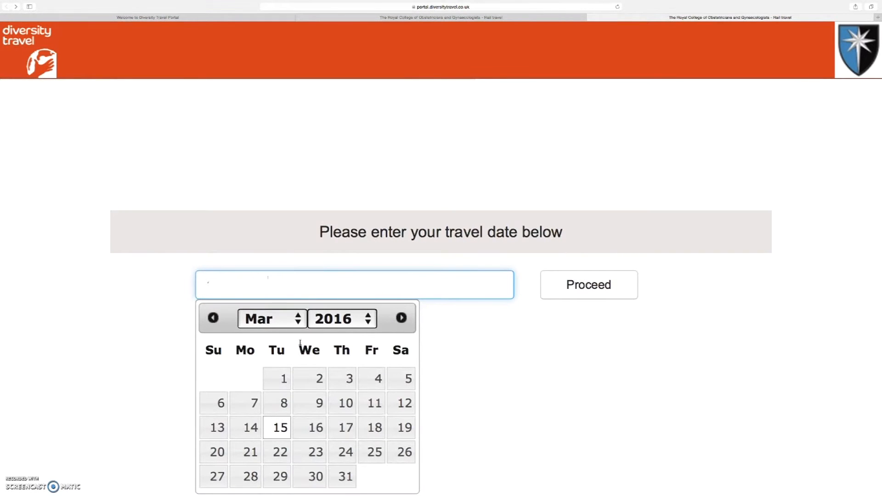
{"action": "left_click", "coordinate": [280, 427]}
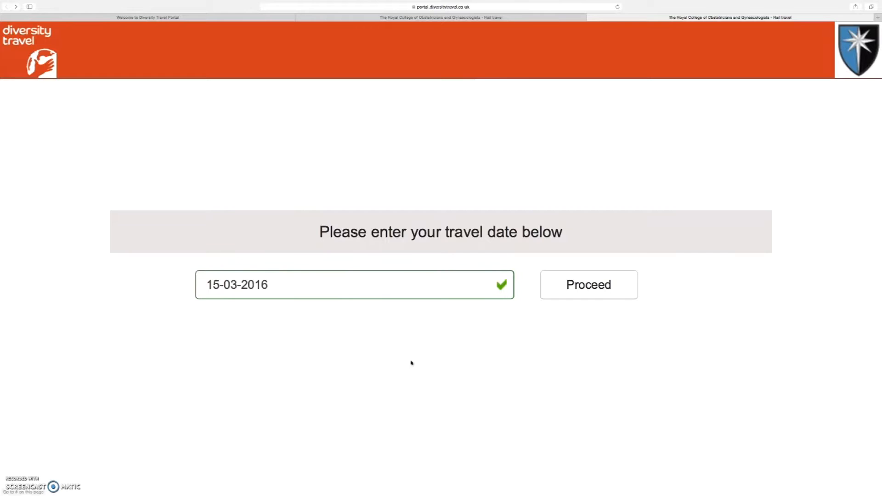
{"action": "left_click", "coordinate": [588, 285]}
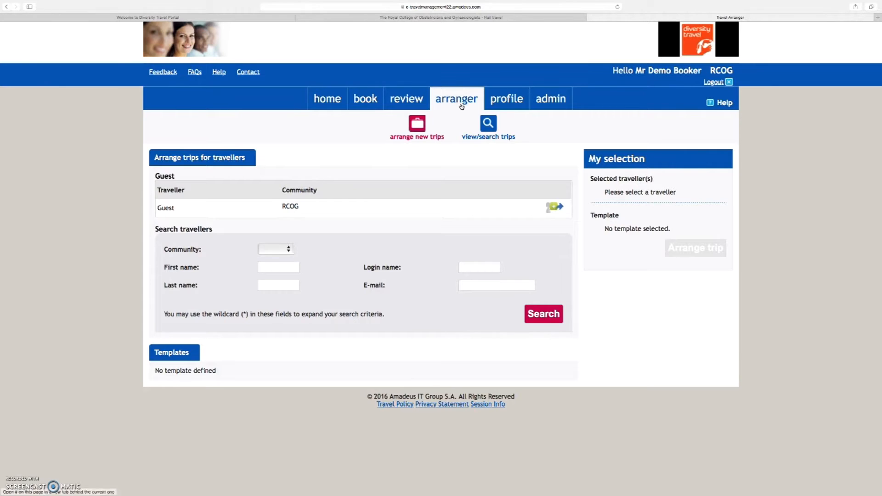
- Look over the booking site's arranger, home, flight booking and planned trips pages
{"action": "key", "text": "super+plus"}
{"action": "key", "text": "super+plus"}
{"action": "key", "text": "super+plus"}
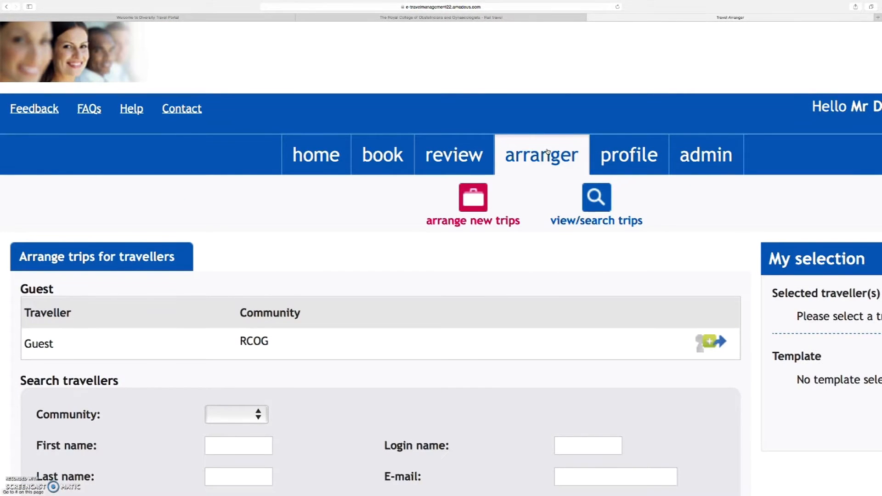
{"action": "key", "text": "super+0"}
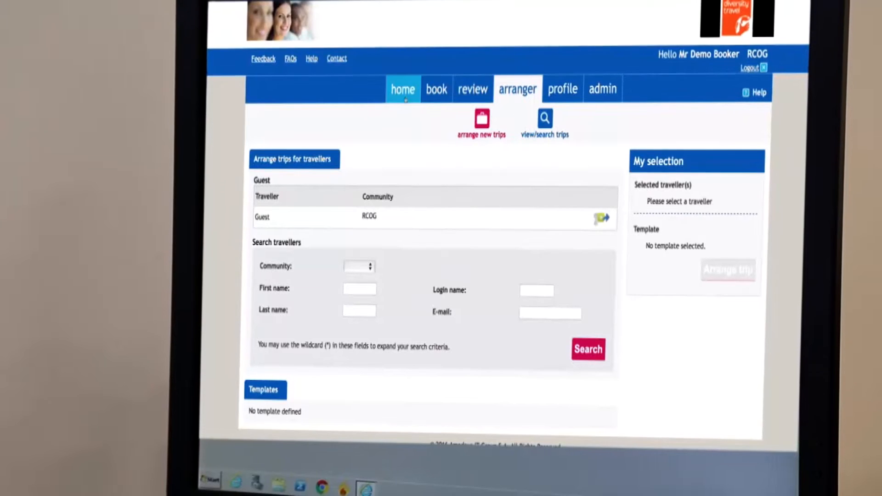
{"action": "left_click", "coordinate": [404, 94]}
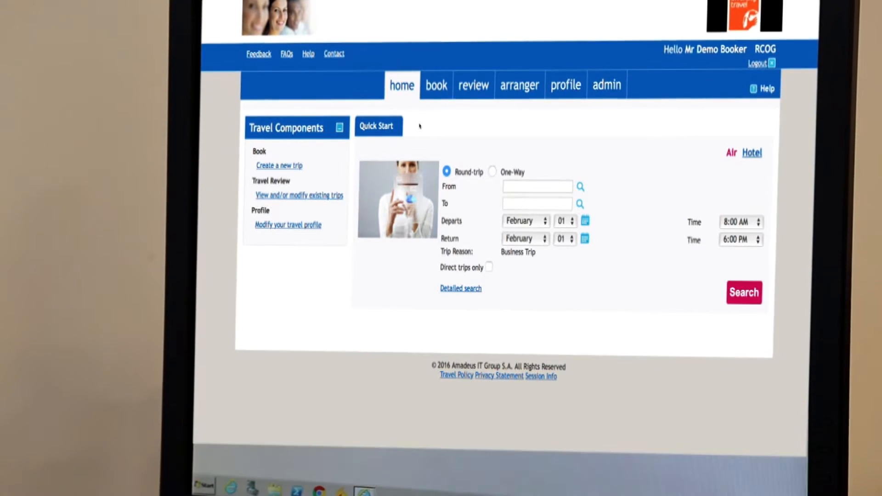
{"action": "left_click", "coordinate": [442, 91]}
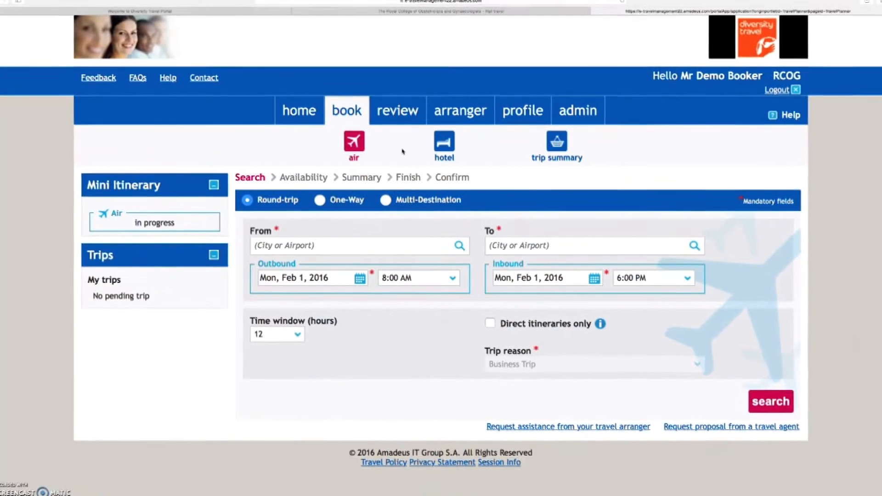
{"action": "left_click", "coordinate": [397, 111]}
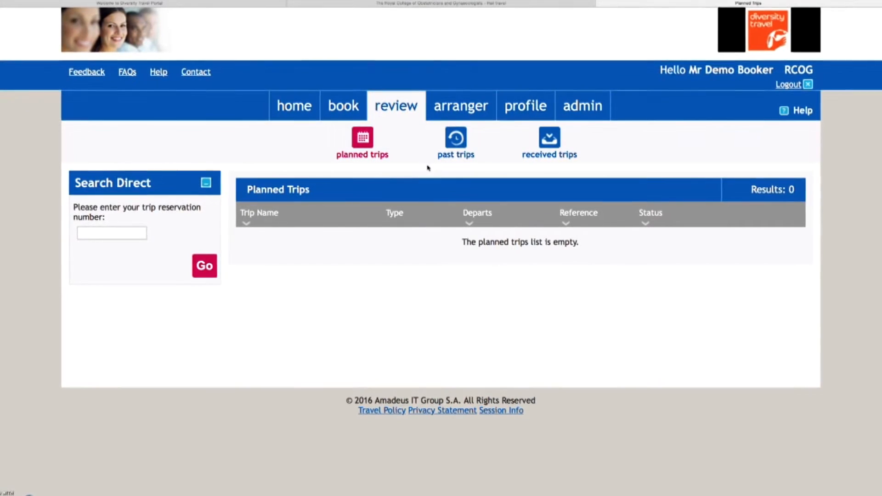
- In the trip arranger, search for first name demo and login name traveller, and add that traveller to the selection
{"action": "left_click", "coordinate": [478, 109]}
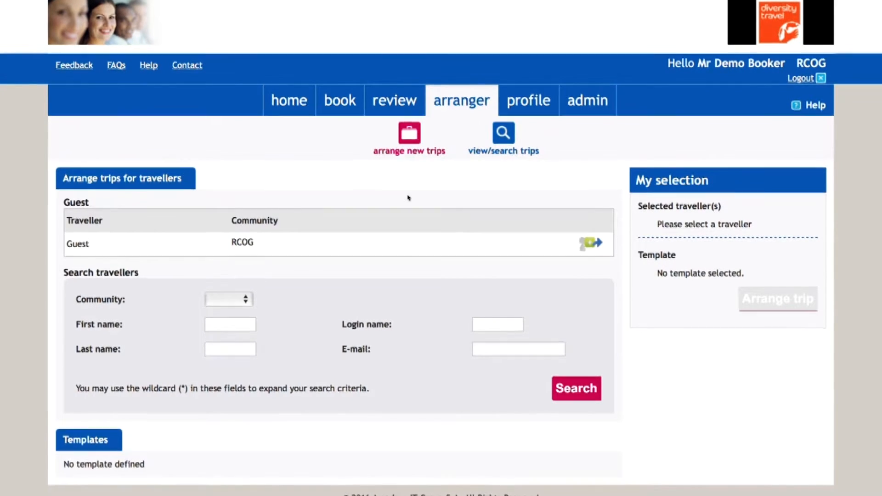
{"action": "left_click", "coordinate": [248, 303]}
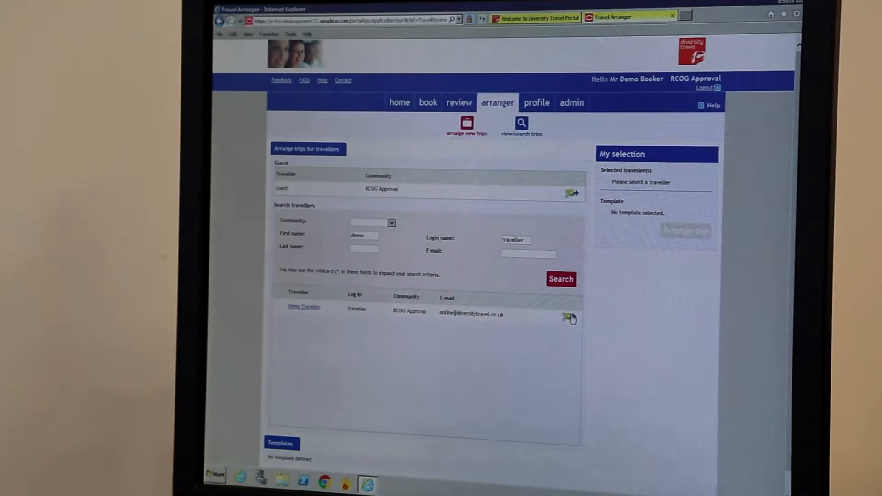
{"action": "left_click", "coordinate": [568, 317]}
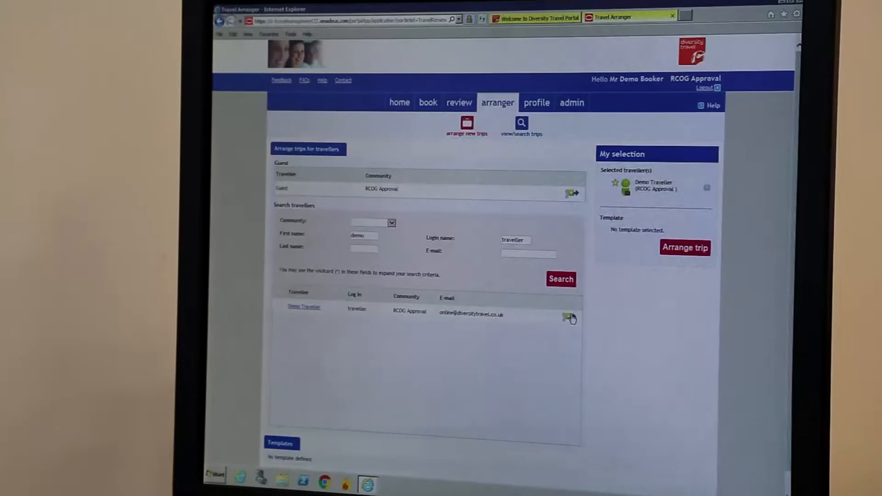
- Remove the demo traveller from the selection and select the Guest traveller of the RCOG community instead
{"action": "left_click", "coordinate": [706, 188]}
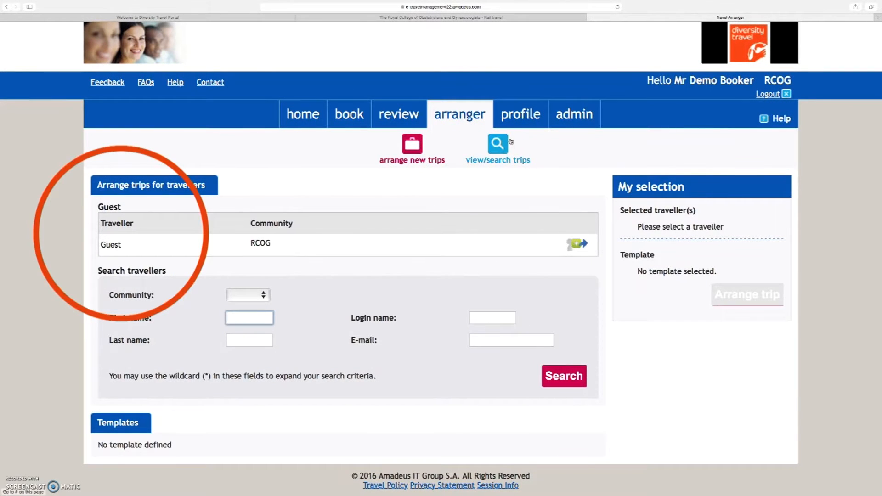
{"action": "left_click", "coordinate": [577, 243]}
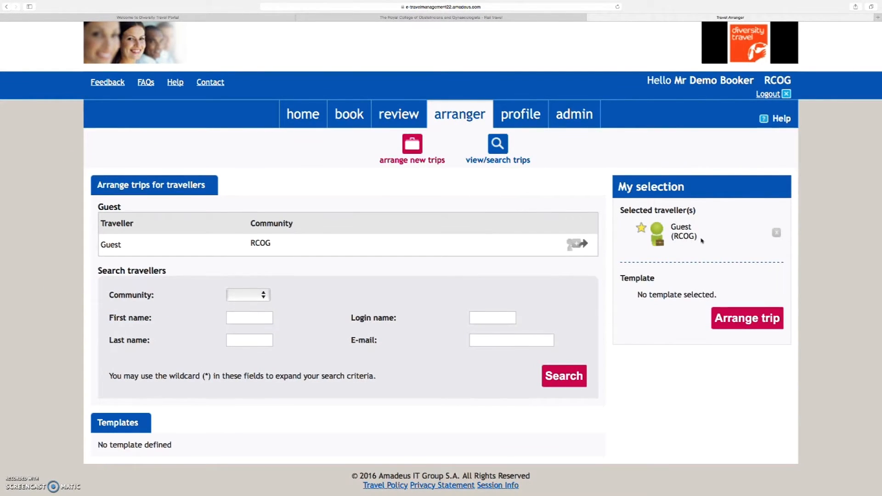
- Open the personal profile and examine its traveller information, contact, passport and administrative data sections
{"action": "left_click", "coordinate": [577, 118]}
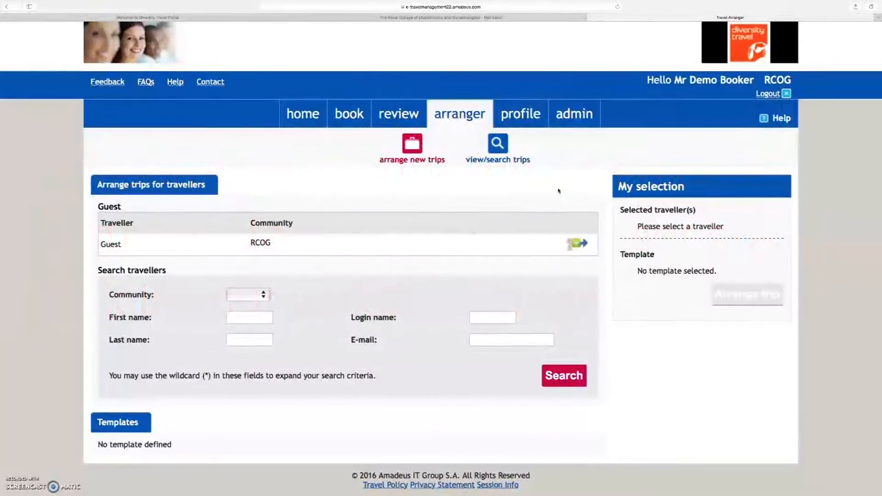
{"action": "left_click", "coordinate": [527, 116]}
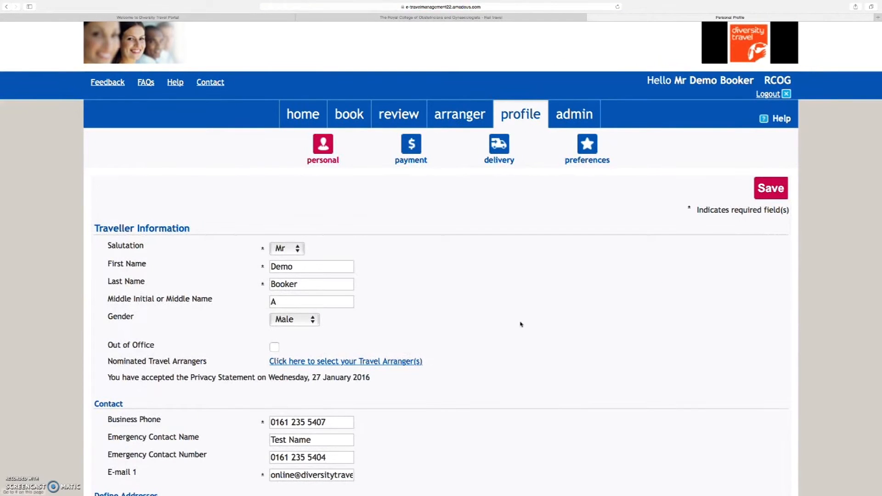
{"action": "scroll", "coordinate": [520, 325], "scroll_direction": "down", "scroll_amount": 3}
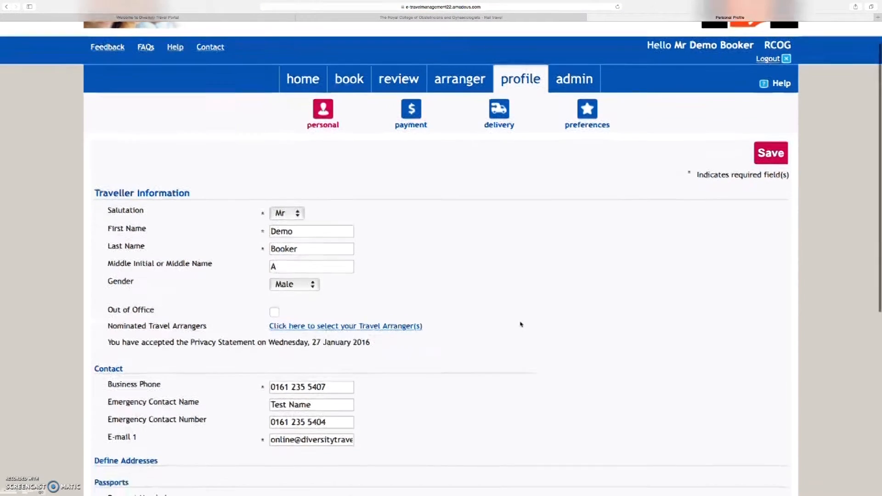
{"action": "scroll", "coordinate": [520, 324], "scroll_direction": "down", "scroll_amount": 3}
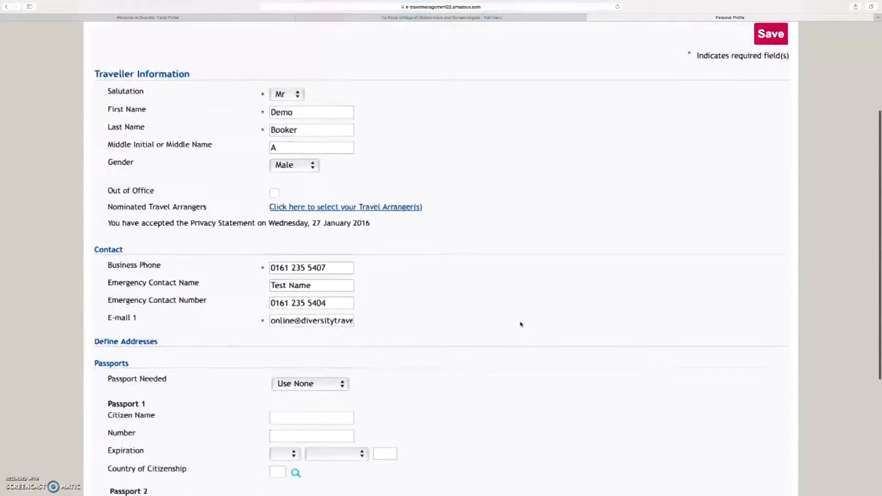
{"action": "scroll", "coordinate": [520, 325], "scroll_direction": "down", "scroll_amount": 2}
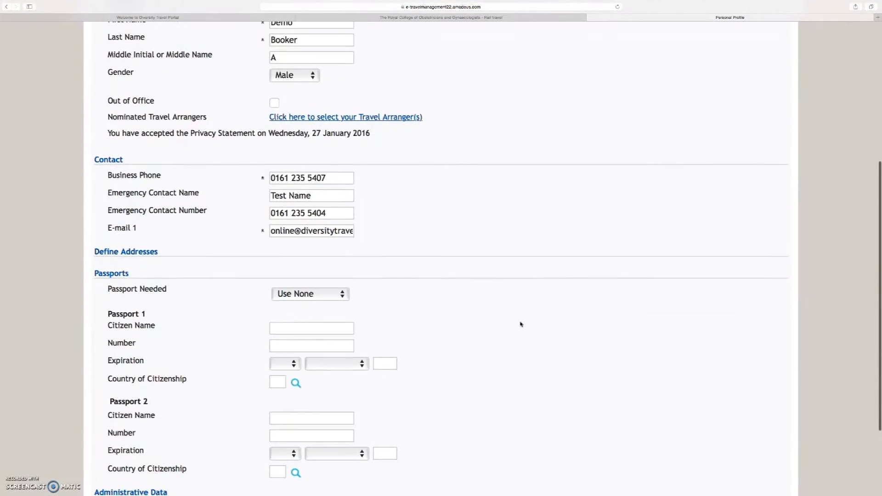
{"action": "scroll", "coordinate": [521, 324], "scroll_direction": "down", "scroll_amount": 2}
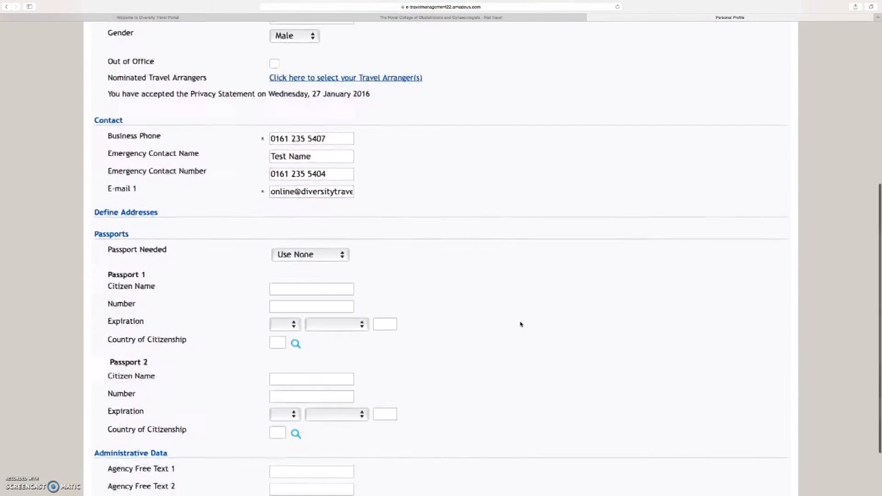
{"action": "scroll", "coordinate": [520, 324], "scroll_direction": "down", "scroll_amount": 3}
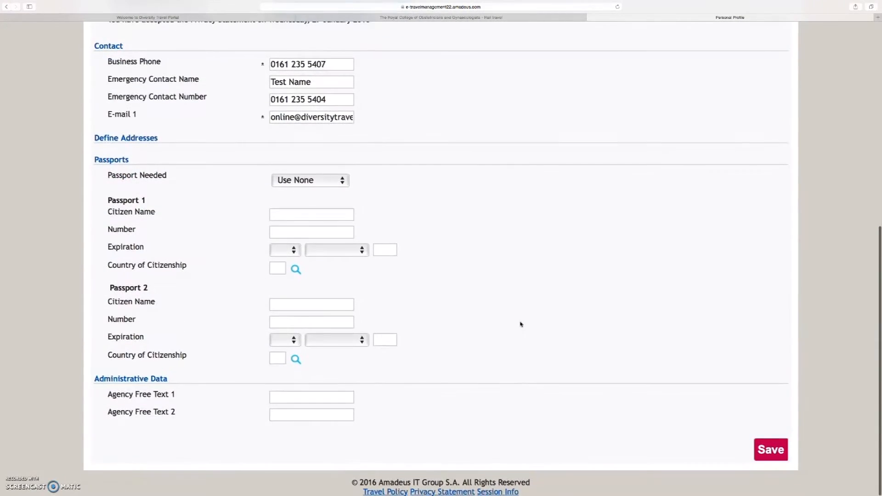
{"action": "scroll", "coordinate": [521, 325], "scroll_direction": "up", "scroll_amount": 10}
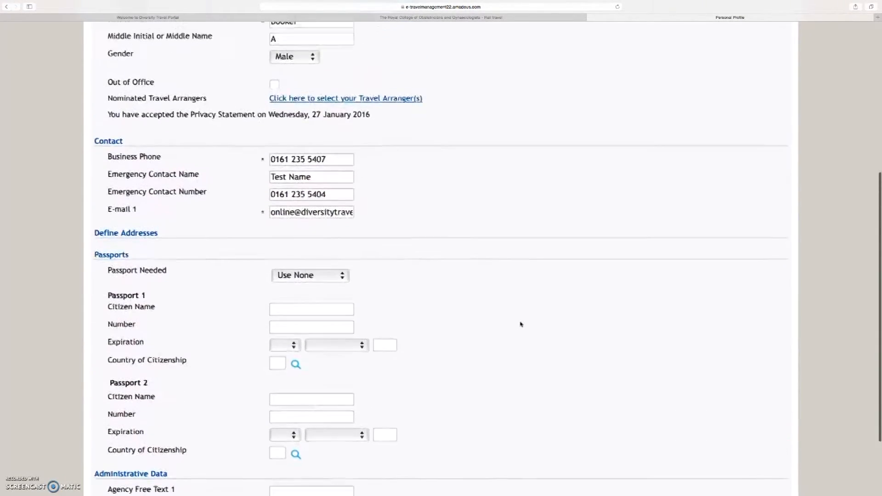
{"action": "scroll", "coordinate": [520, 324], "scroll_direction": "up", "scroll_amount": 5}
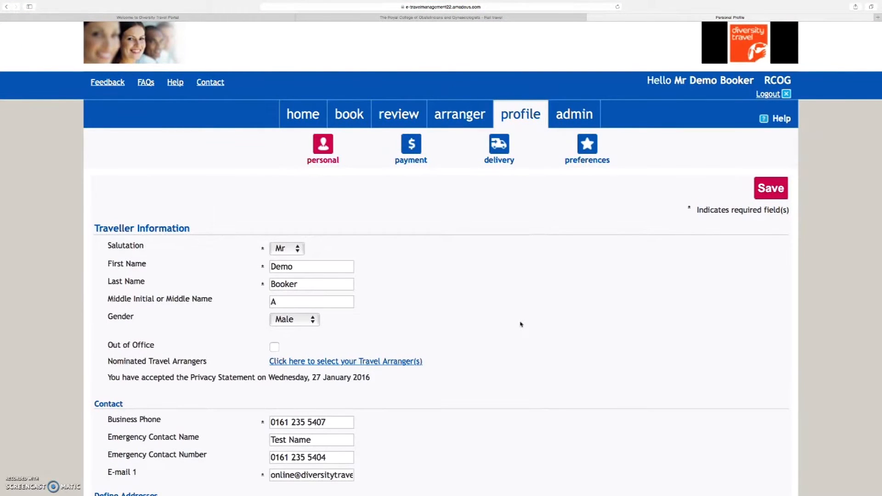
{"action": "key", "text": "super+equal"}
{"action": "key", "text": "super+equal"}
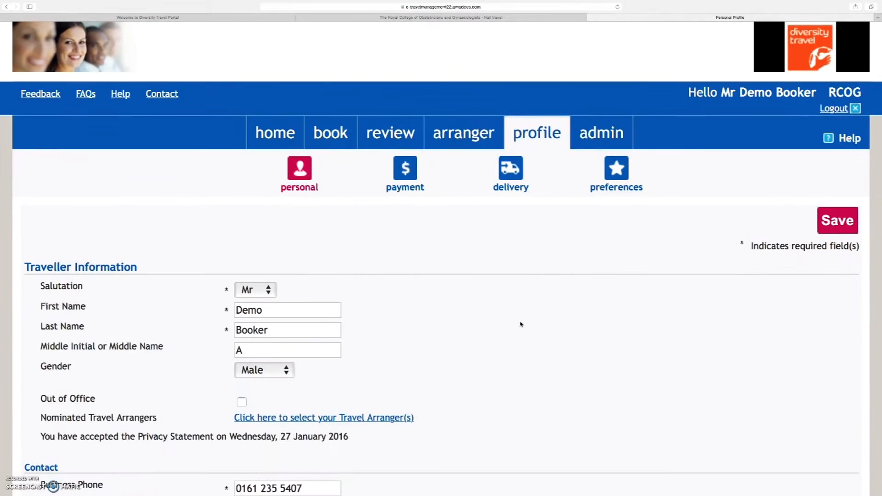
{"action": "scroll", "coordinate": [520, 325], "scroll_direction": "down", "scroll_amount": 15}
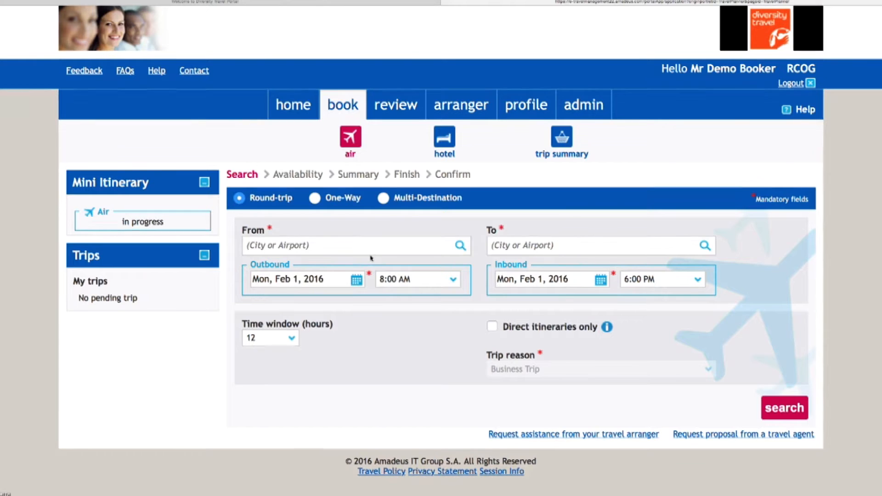
- On the round-trip flight search, set the departure city to London (LON) and the destination to Nairobi (NBO)
{"action": "left_click", "coordinate": [370, 248]}
{"action": "type", "text": "LON"}
{"action": "left_click", "coordinate": [373, 264]}
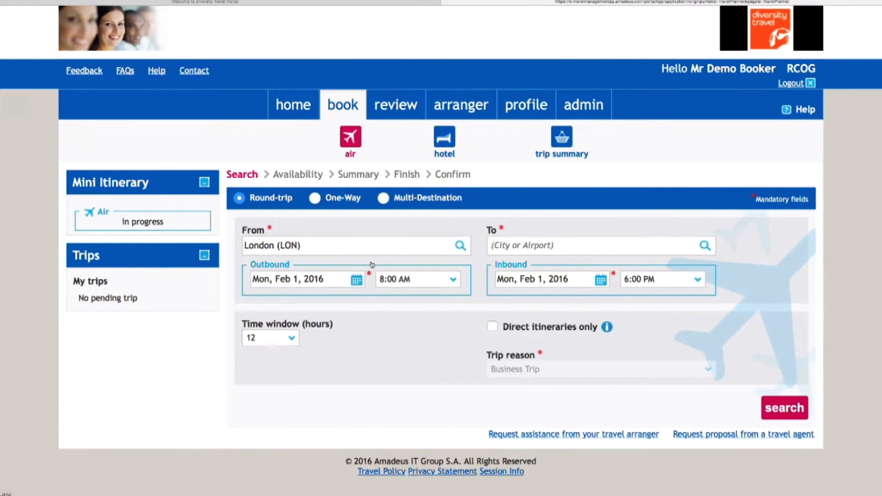
{"action": "left_click", "coordinate": [504, 248]}
{"action": "type", "text": "NB"}
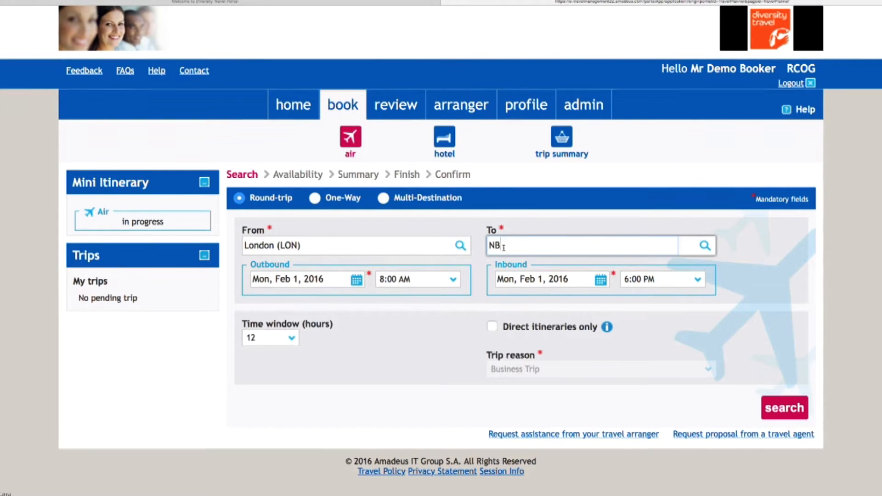
{"action": "type", "text": "O"}
{"action": "left_click", "coordinate": [513, 266]}
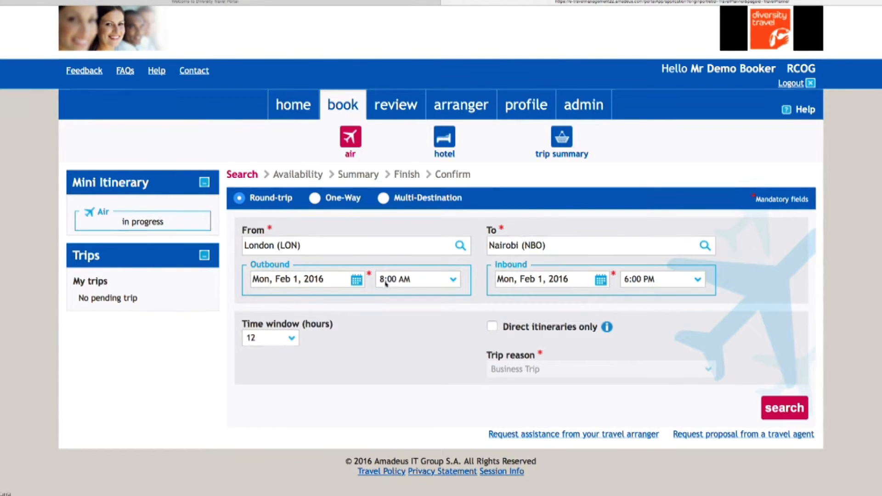
- Set the outbound date to Tue, Mar 15, 2016 and the inbound date to Thu, Mar 24, 2016
{"action": "left_click", "coordinate": [356, 280]}
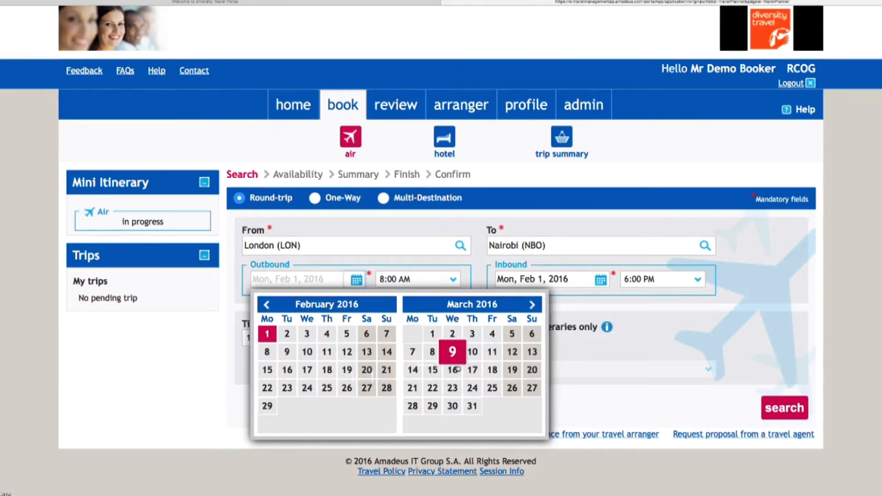
{"action": "left_click", "coordinate": [432, 370]}
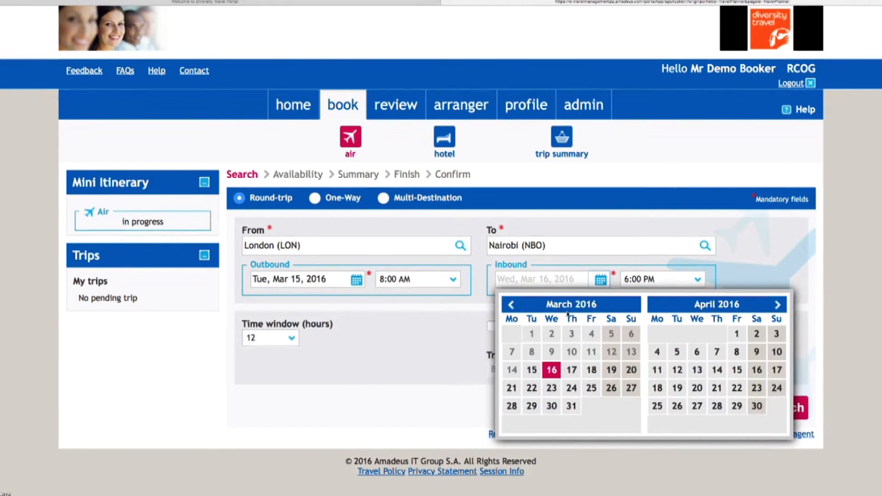
{"action": "left_click", "coordinate": [572, 390]}
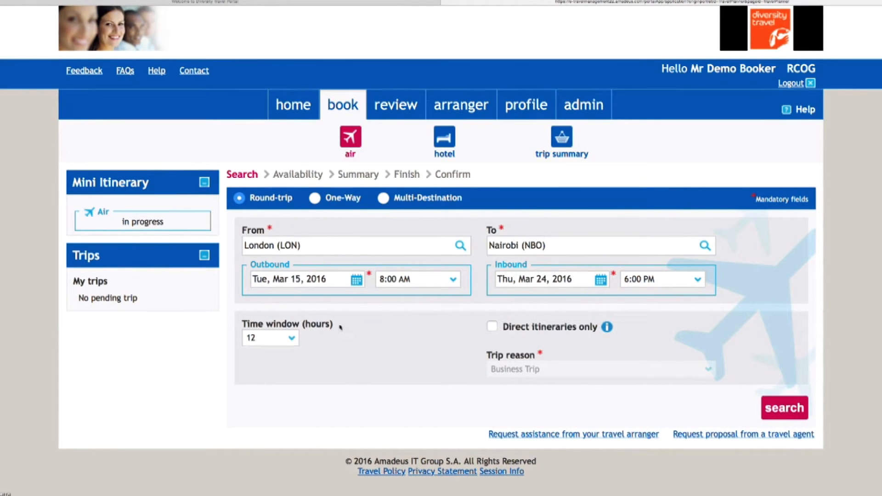
- Set the time window to 8 hours and search for the London to Nairobi round-trip flights
{"action": "left_click", "coordinate": [291, 339]}
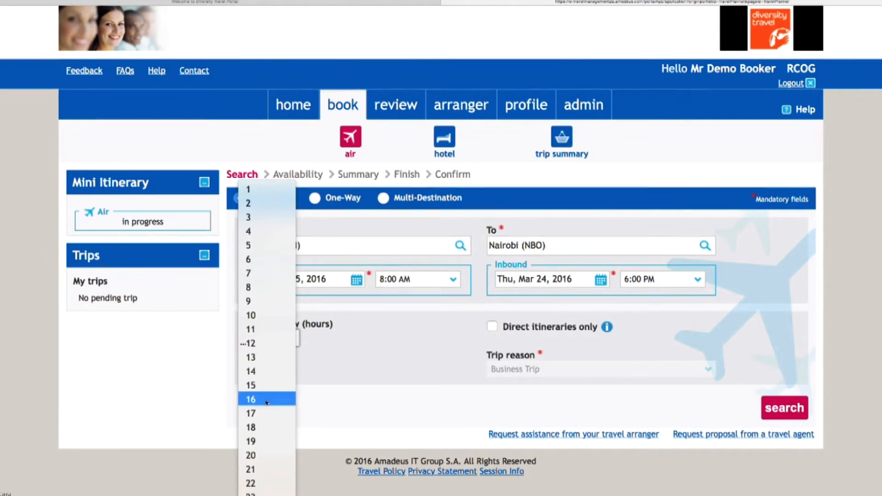
{"action": "left_click", "coordinate": [265, 287]}
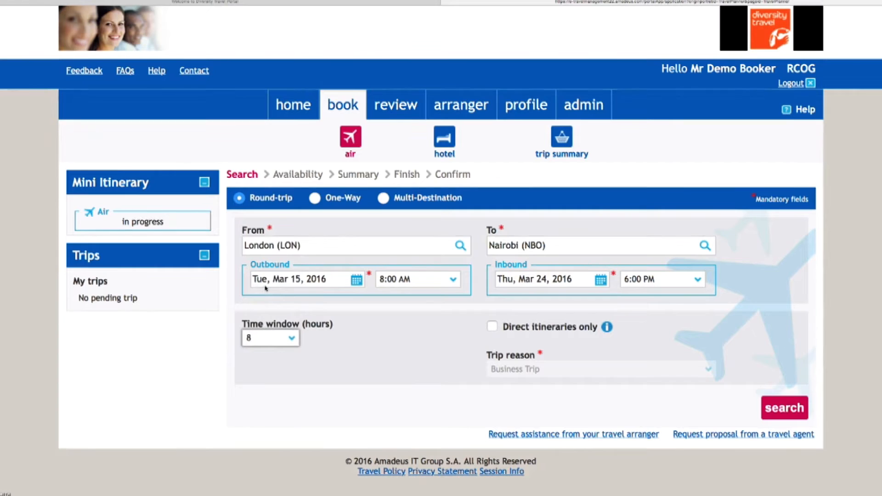
{"action": "left_click", "coordinate": [771, 407]}
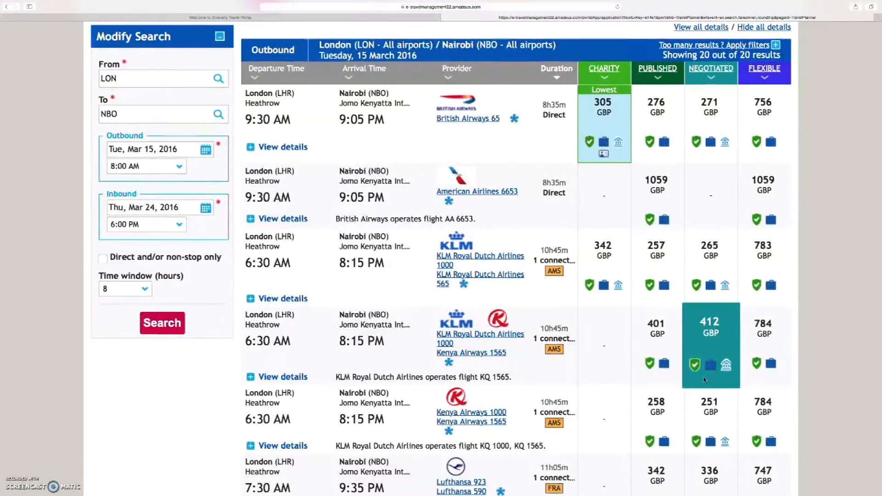
- Examine the outbound flight results, comparing airlines, times, durations and the Charity, Published, Negotiated and Flexible fares
{"action": "scroll", "coordinate": [703, 380], "scroll_direction": "up", "scroll_amount": 5}
{"action": "scroll", "coordinate": [703, 380], "scroll_direction": "down", "scroll_amount": 1}
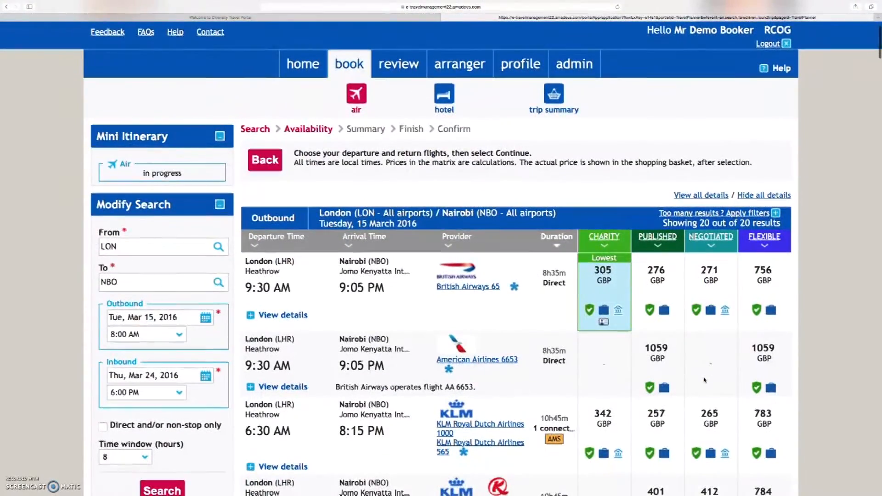
{"action": "scroll", "coordinate": [703, 380], "scroll_direction": "down", "scroll_amount": 3}
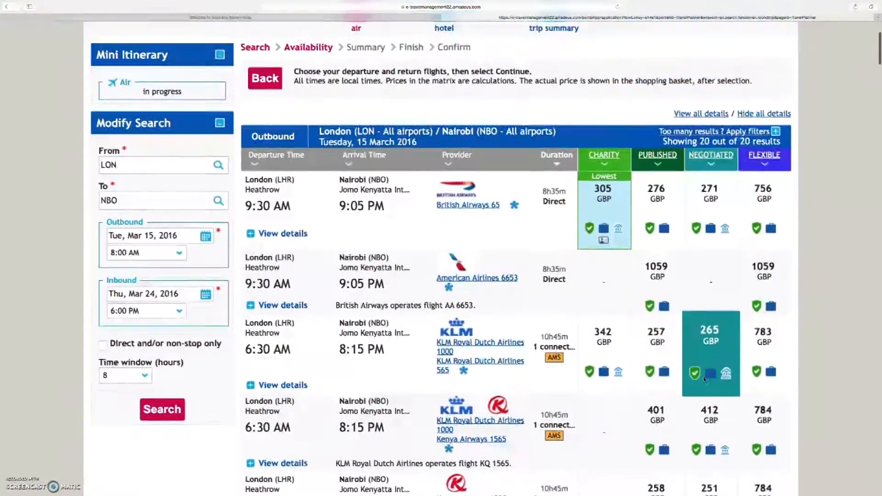
{"action": "scroll", "coordinate": [704, 380], "scroll_direction": "down", "scroll_amount": 4}
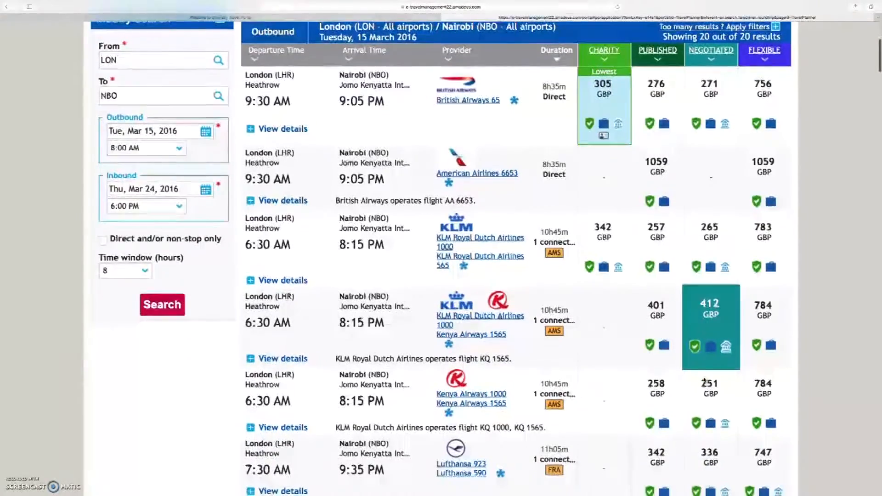
{"action": "key", "text": "super+plus"}
{"action": "key", "text": "super+plus"}
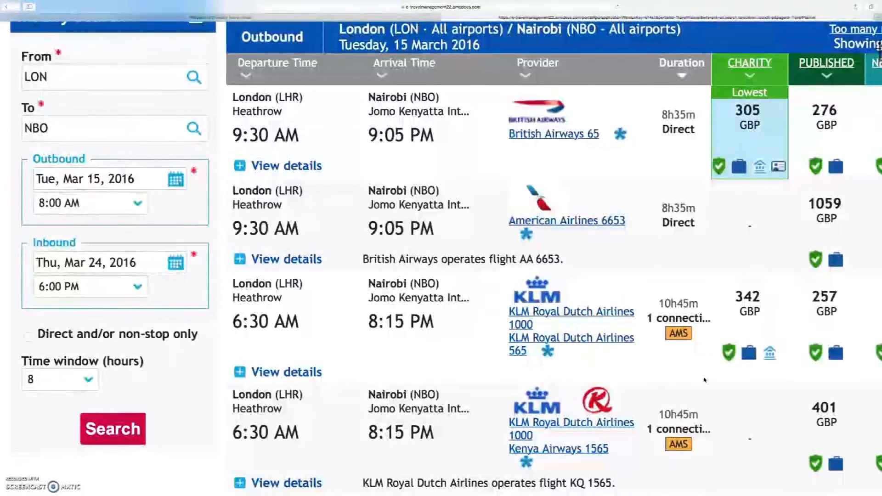
{"action": "scroll", "coordinate": [704, 380], "scroll_direction": "right", "scroll_amount": 5}
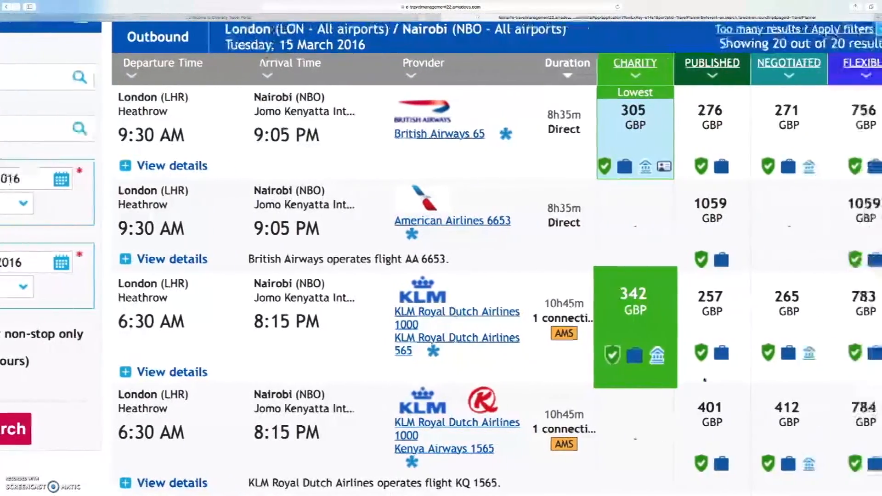
{"action": "scroll", "coordinate": [704, 379], "scroll_direction": "down", "scroll_amount": 5}
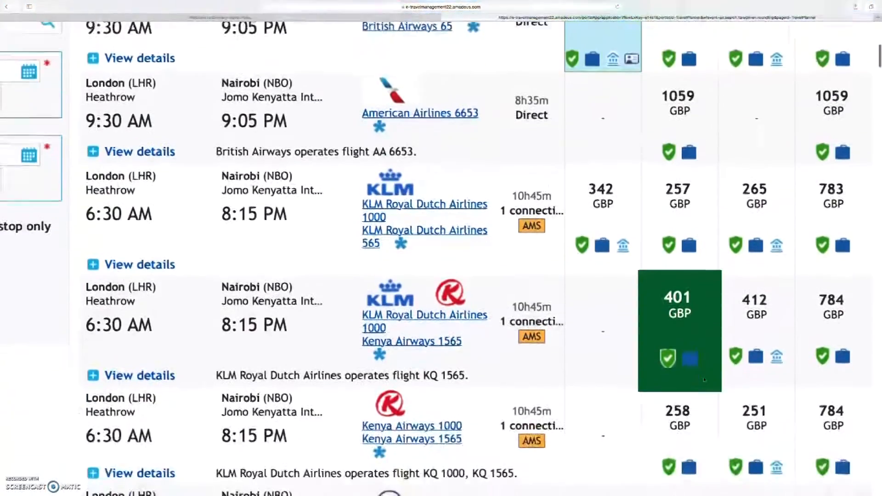
{"action": "scroll", "coordinate": [705, 379], "scroll_direction": "down", "scroll_amount": 5}
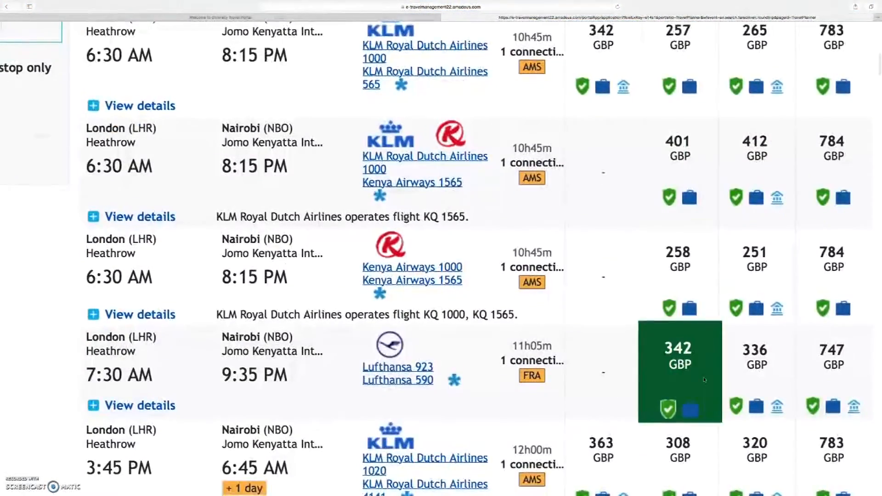
{"action": "scroll", "coordinate": [704, 379], "scroll_direction": "down", "scroll_amount": 2}
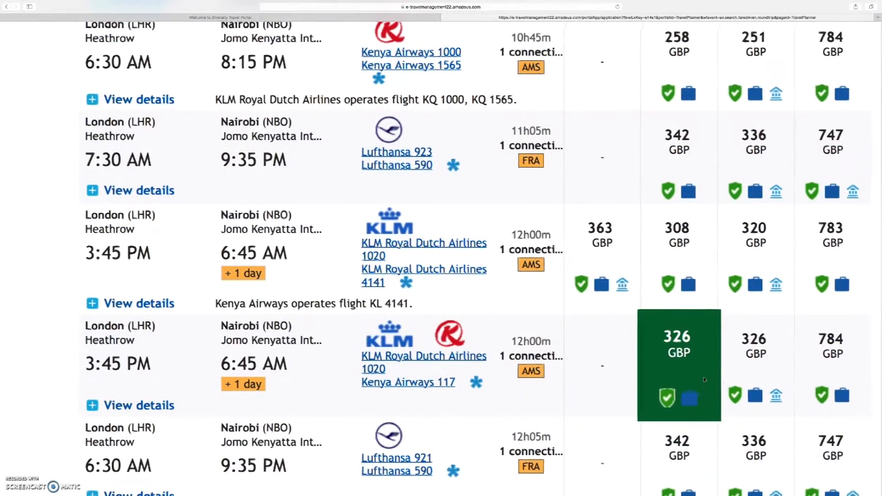
{"action": "scroll", "coordinate": [704, 379], "scroll_direction": "up", "scroll_amount": 3}
{"action": "scroll", "coordinate": [704, 380], "scroll_direction": "up", "scroll_amount": 10}
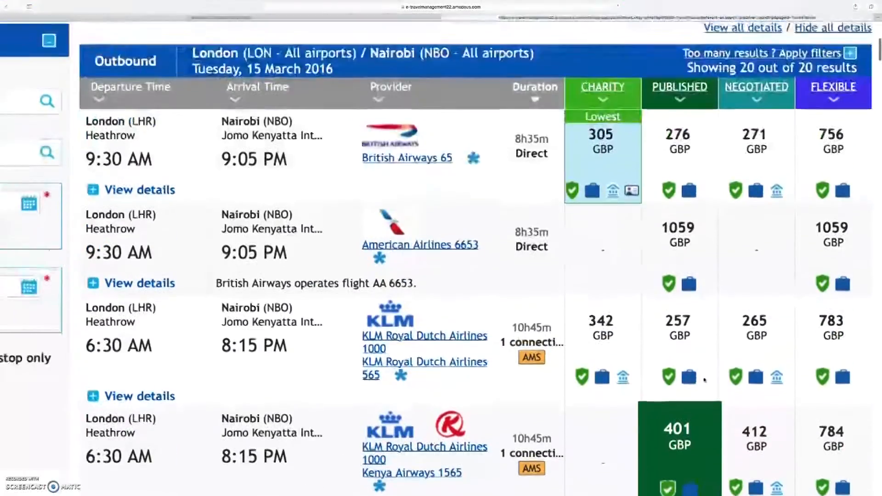
{"action": "scroll", "coordinate": [704, 379], "scroll_direction": "up", "scroll_amount": 5}
{"action": "scroll", "coordinate": [704, 380], "scroll_direction": "up", "scroll_amount": 2}
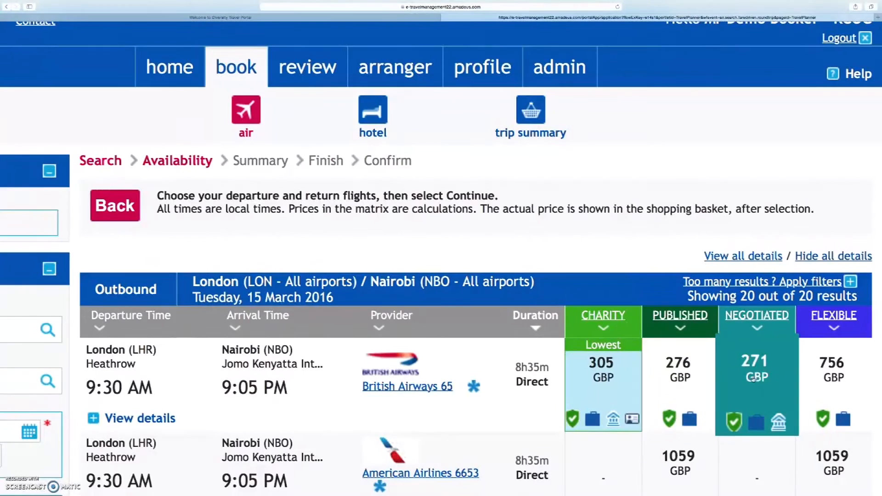
{"action": "scroll", "coordinate": [756, 379], "scroll_direction": "down", "scroll_amount": 5}
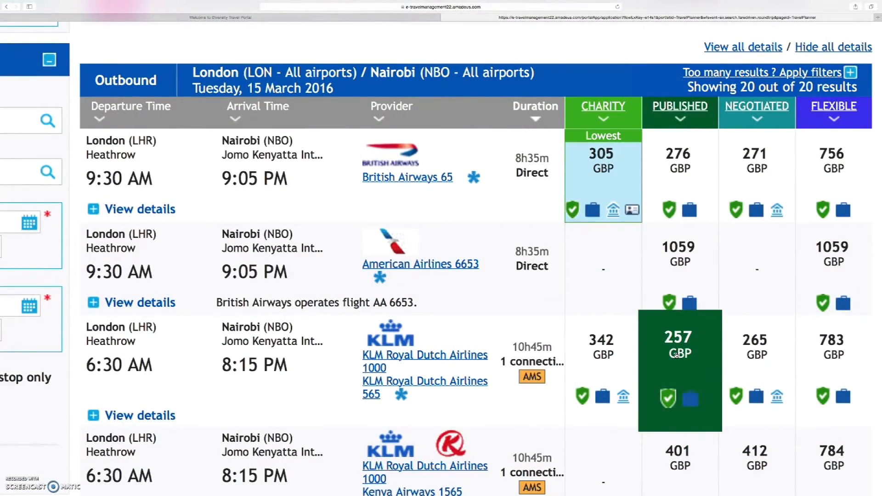
{"action": "scroll", "coordinate": [676, 354], "scroll_direction": "up", "scroll_amount": 4}
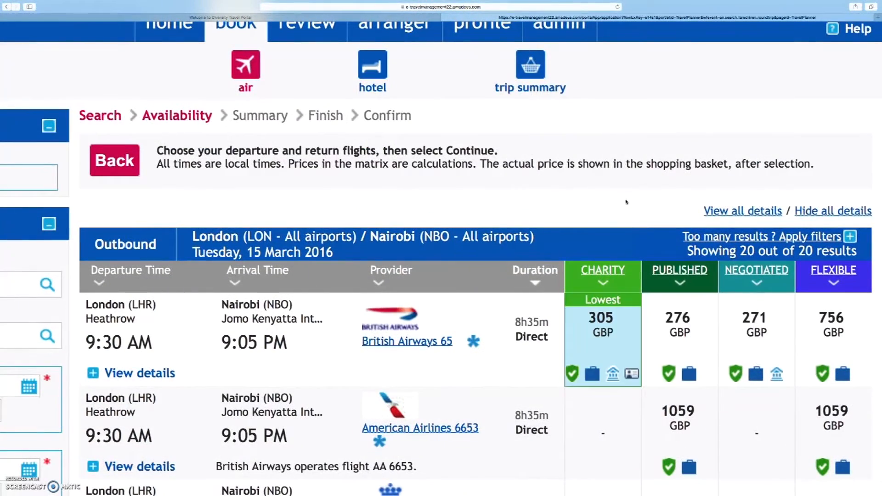
{"action": "scroll", "coordinate": [624, 198], "scroll_direction": "down", "scroll_amount": 4}
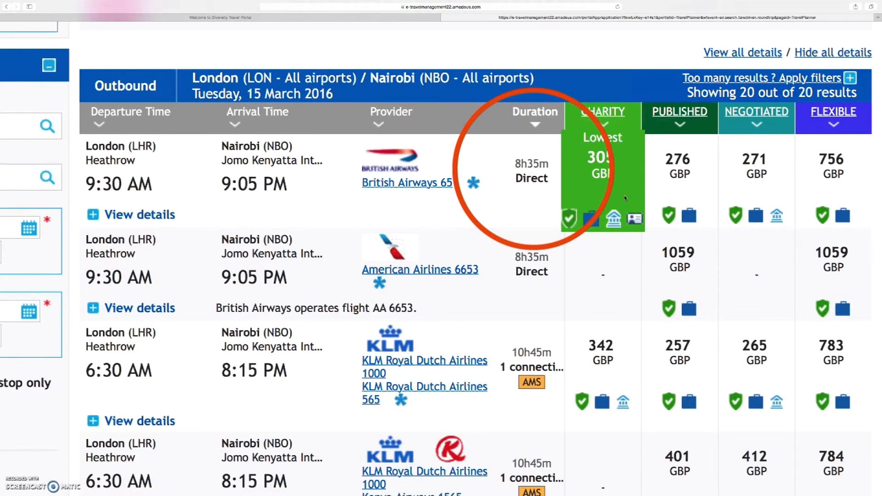
- Select the Charity fare of the direct 9:30 AM British Airways 65 flight as the outbound journey
{"action": "left_click", "coordinate": [624, 198]}
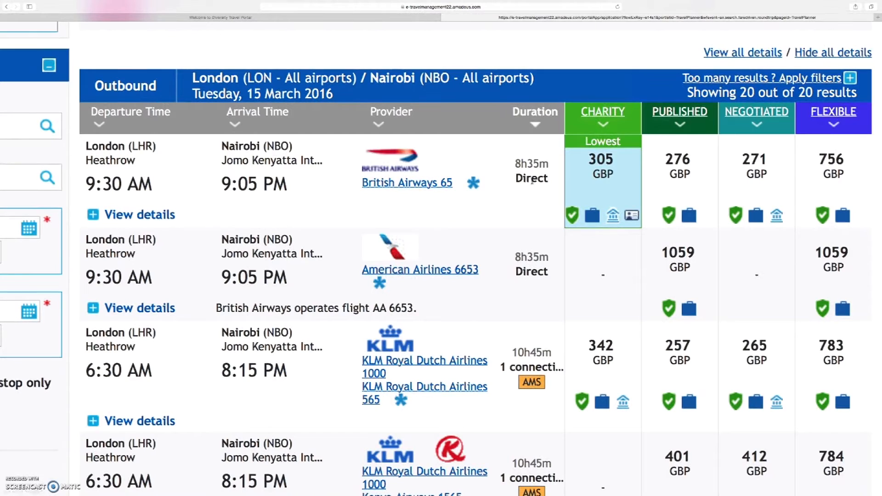
{"action": "scroll", "coordinate": [537, 183], "scroll_direction": "down", "scroll_amount": 2}
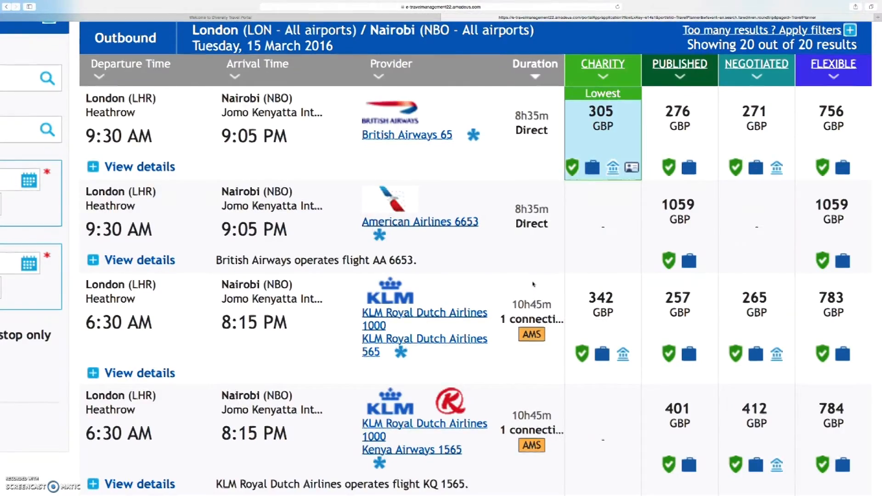
{"action": "left_click", "coordinate": [630, 122]}
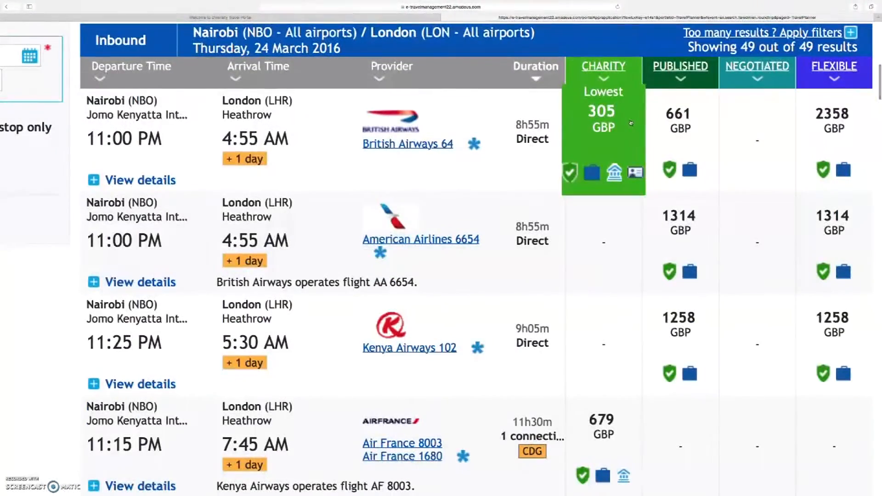
- Select the Charity fare of the direct 11:00 PM British Airways 64 flight as the inbound journey
{"action": "scroll", "coordinate": [630, 123], "scroll_direction": "up", "scroll_amount": 5}
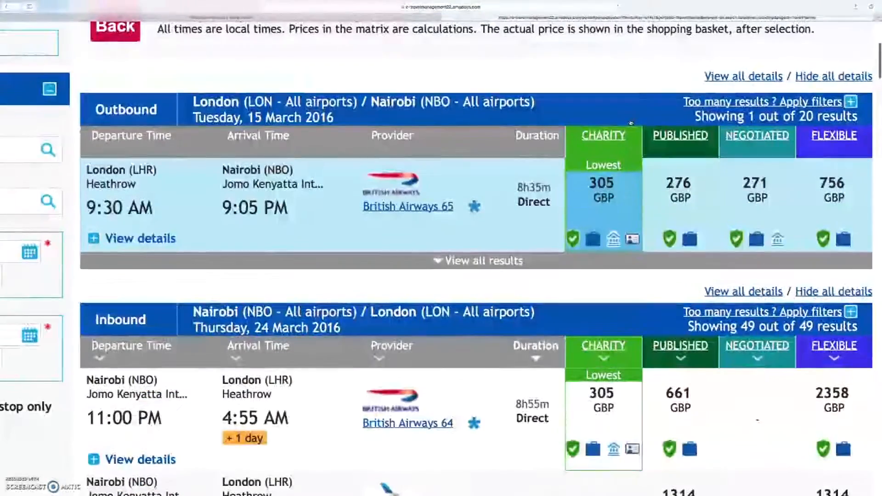
{"action": "scroll", "coordinate": [630, 123], "scroll_direction": "down", "scroll_amount": 4}
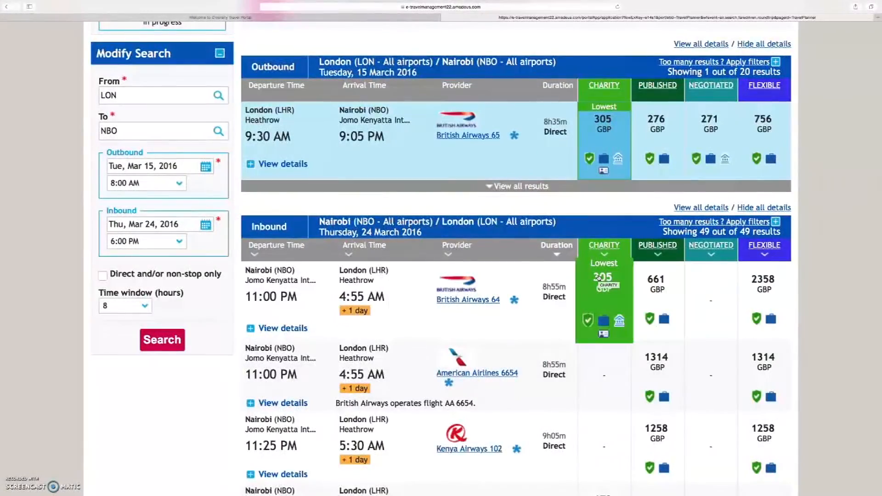
{"action": "left_click", "coordinate": [601, 286]}
- Review the selected outbound and inbound flights with their total price, and book the selection
{"action": "scroll", "coordinate": [601, 286], "scroll_direction": "down", "scroll_amount": 4}
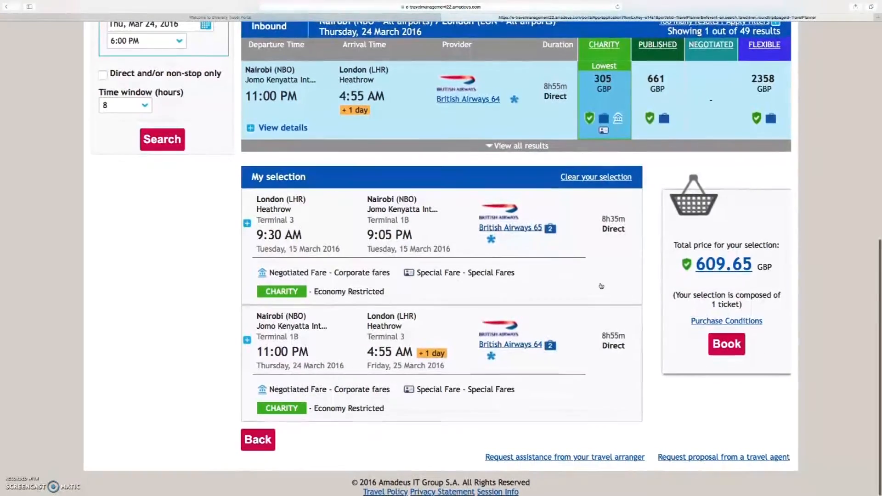
{"action": "scroll", "coordinate": [601, 286], "scroll_direction": "up", "scroll_amount": 5}
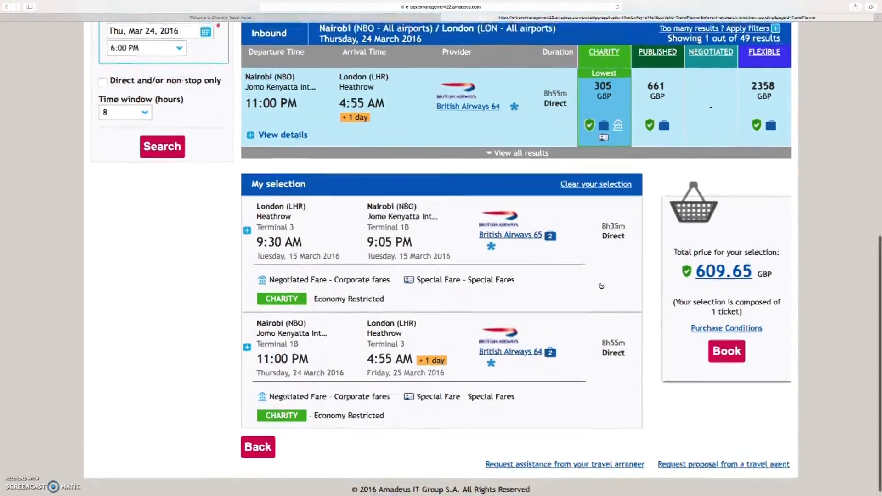
{"action": "scroll", "coordinate": [601, 285], "scroll_direction": "up", "scroll_amount": 4}
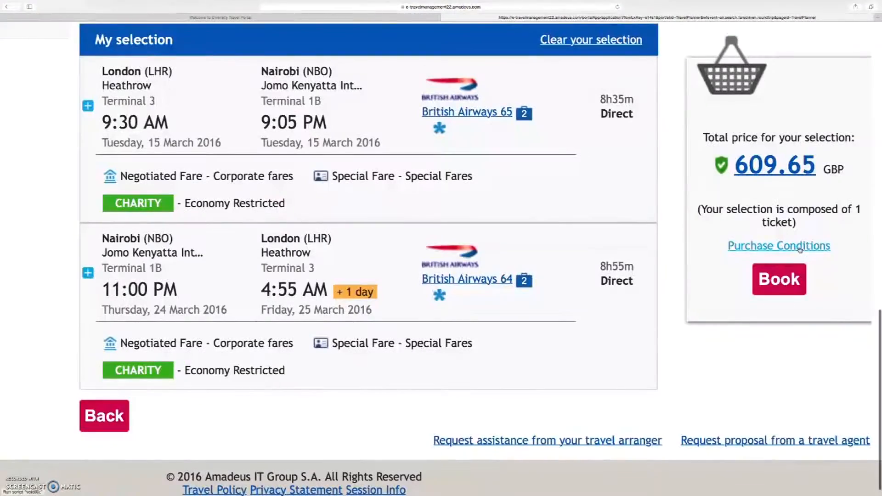
{"action": "left_click", "coordinate": [730, 351]}
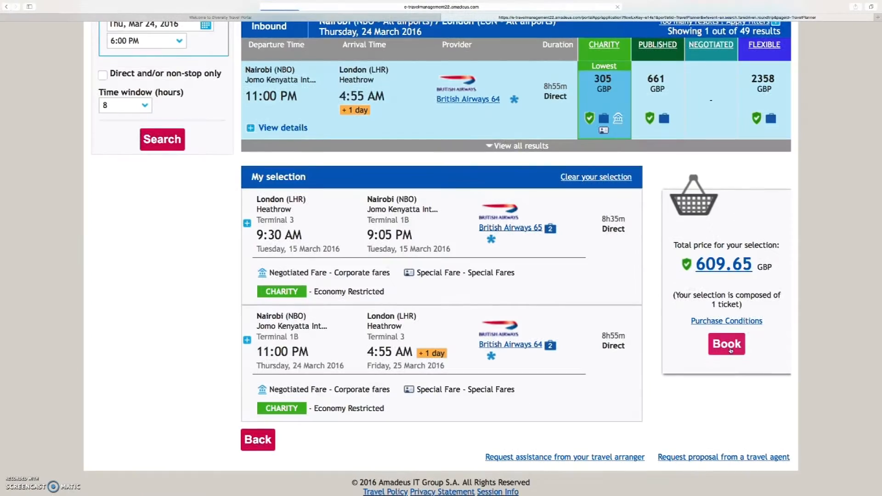
- Review the trip summary, agree to the purchase conditions relating to the airfare and finalise the trip
{"action": "scroll", "coordinate": [590, 341], "scroll_direction": "down", "scroll_amount": 3}
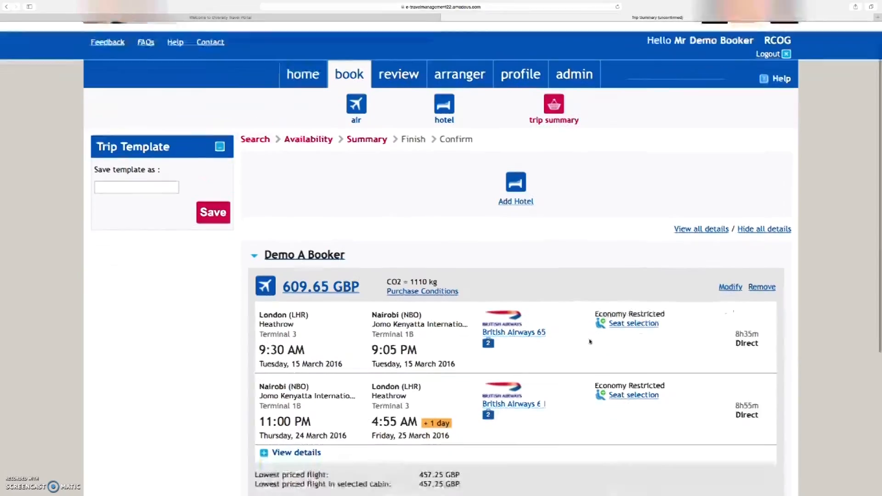
{"action": "scroll", "coordinate": [590, 341], "scroll_direction": "down", "scroll_amount": 3}
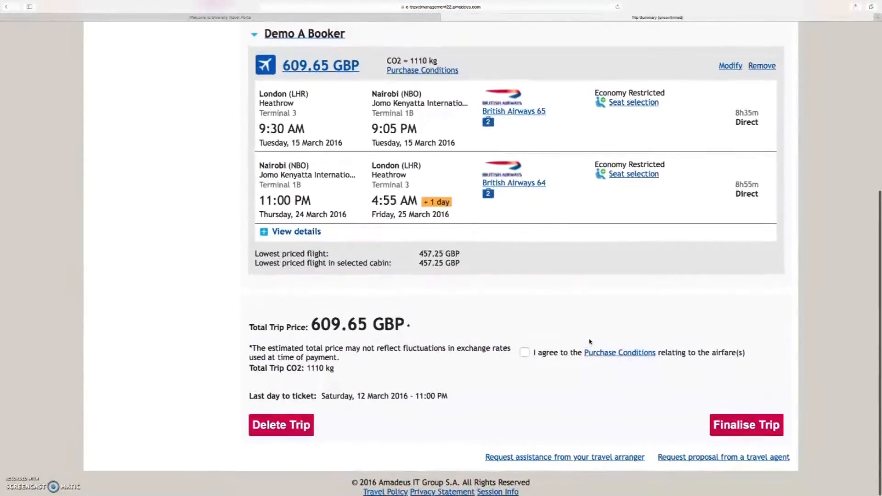
{"action": "scroll", "coordinate": [590, 342], "scroll_direction": "up", "scroll_amount": 2}
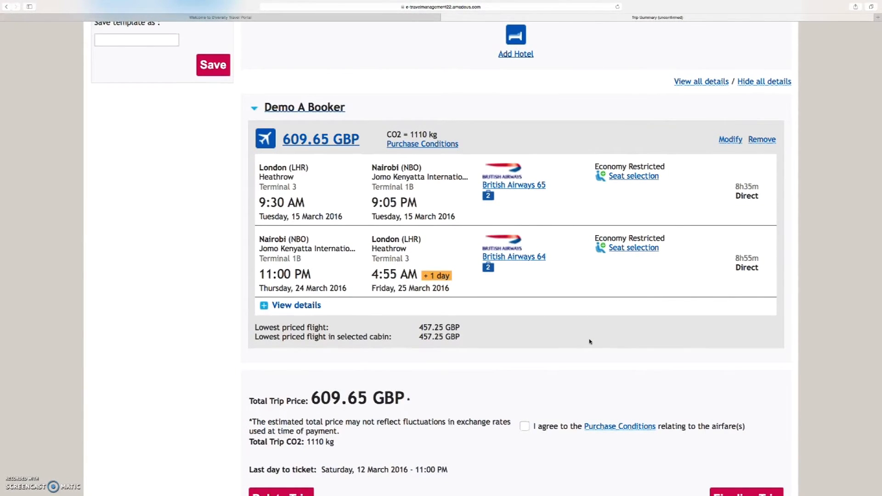
{"action": "scroll", "coordinate": [589, 341], "scroll_direction": "down", "scroll_amount": 1}
{"action": "scroll", "coordinate": [590, 341], "scroll_direction": "up", "scroll_amount": 3}
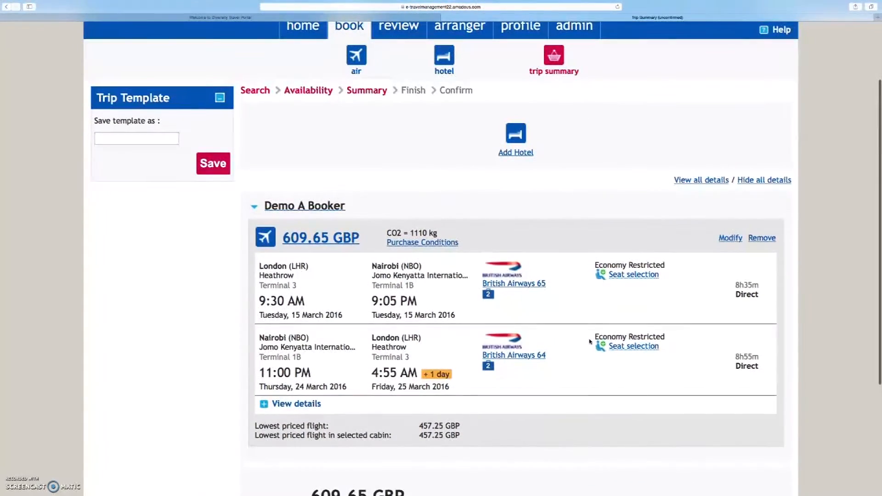
{"action": "scroll", "coordinate": [590, 342], "scroll_direction": "up", "scroll_amount": 1}
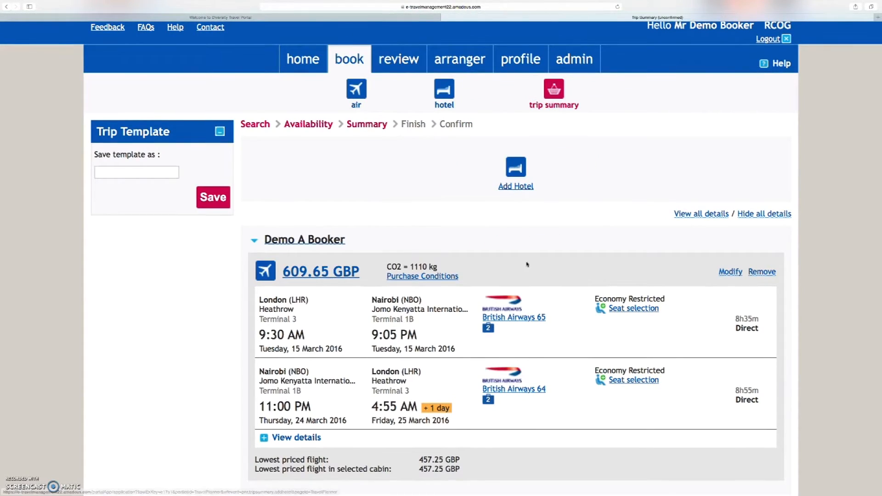
{"action": "scroll", "coordinate": [526, 264], "scroll_direction": "down", "scroll_amount": 5}
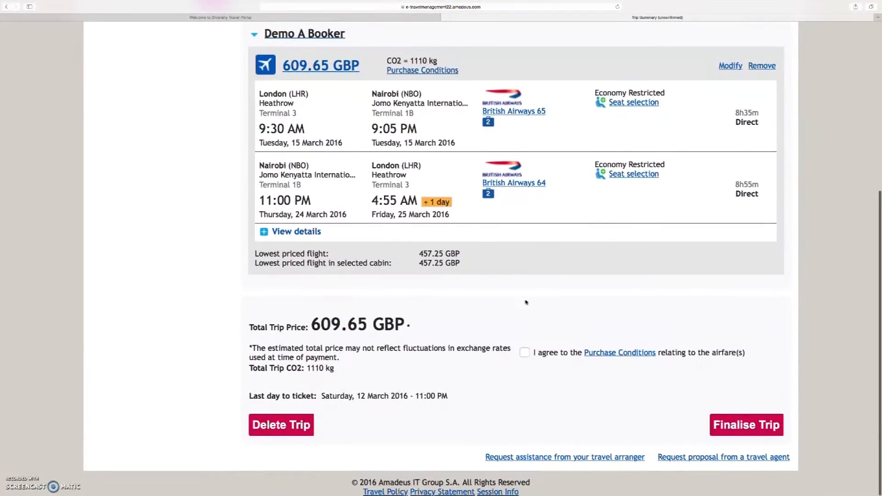
{"action": "left_click", "coordinate": [524, 353]}
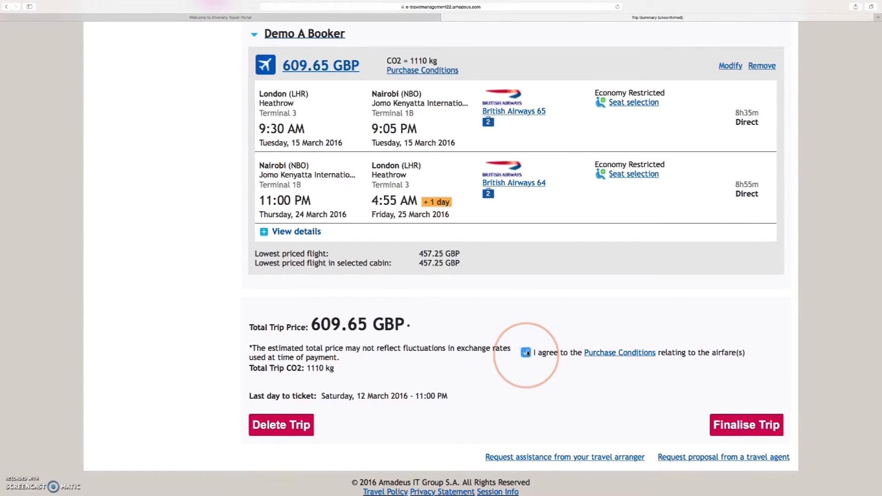
{"action": "left_click", "coordinate": [758, 425]}
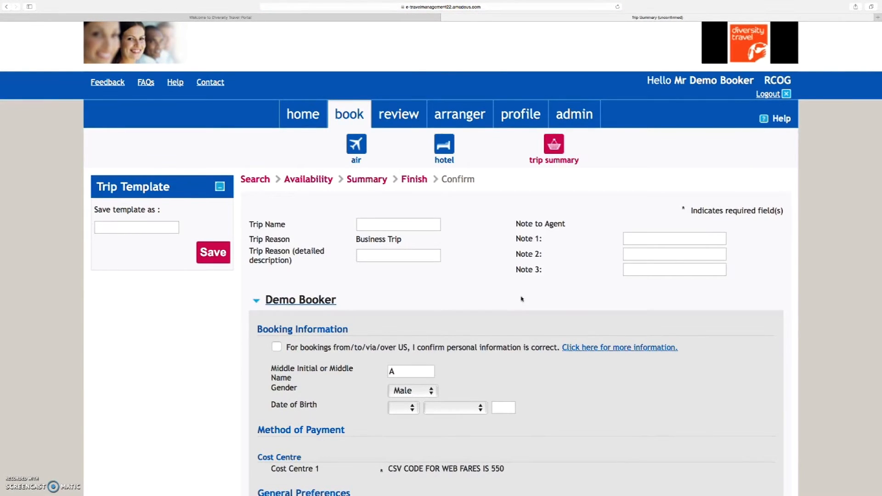
- Enter Summer Charity Drive as the trip name and Fund Raising for 4th quarter as the detailed trip reason
{"action": "scroll", "coordinate": [521, 299], "scroll_direction": "down", "scroll_amount": 8}
{"action": "scroll", "coordinate": [521, 299], "scroll_direction": "up", "scroll_amount": 4}
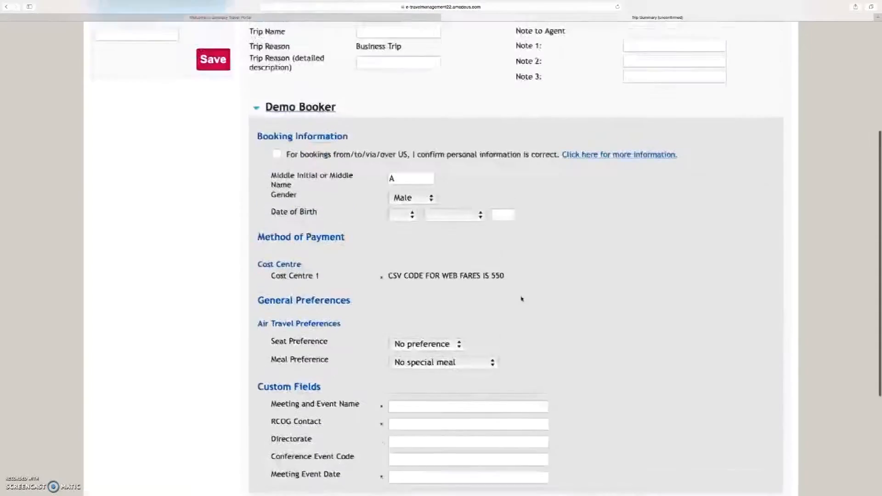
{"action": "scroll", "coordinate": [521, 299], "scroll_direction": "up", "scroll_amount": 3}
{"action": "left_click", "coordinate": [403, 147]}
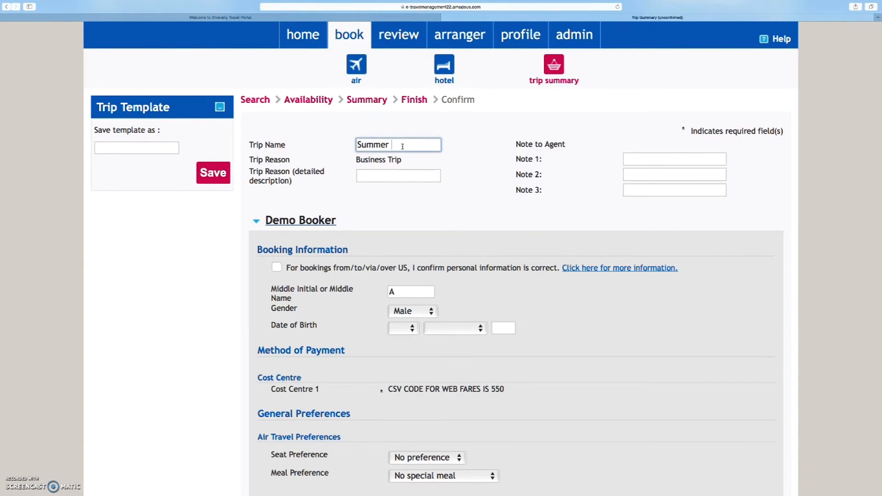
{"action": "type", "text": "Summer Charity Drive"}
{"action": "left_click", "coordinate": [396, 176]}
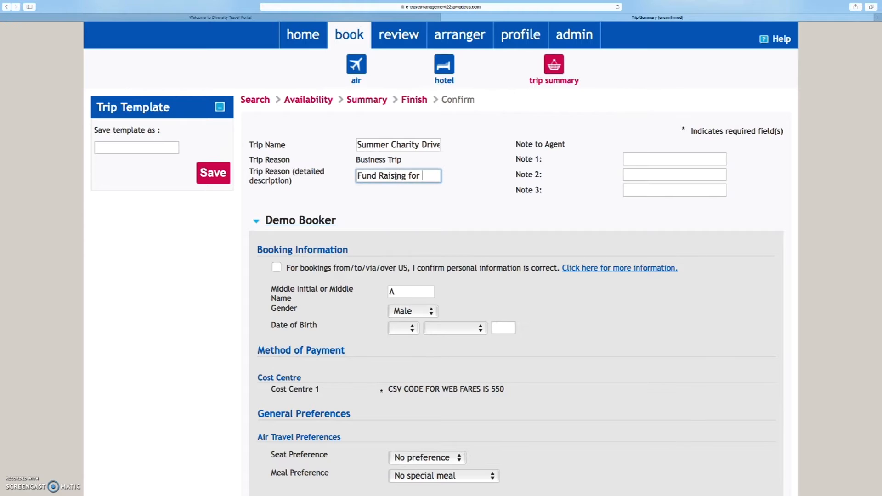
{"action": "type", "text": "Fund Raising for 4th quarter"}
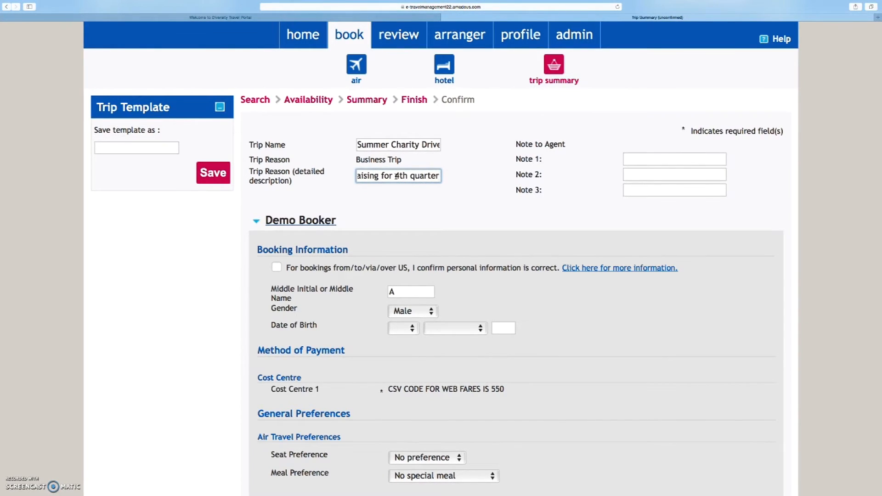
- Review the remaining note, booking information and custom fields of the trip form, and open the list of approvers
{"action": "scroll", "coordinate": [400, 199], "scroll_direction": "up", "scroll_amount": 1}
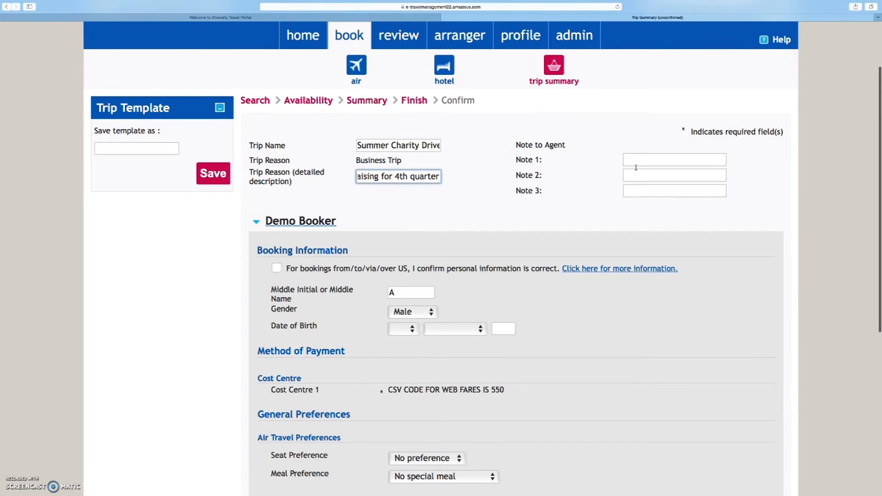
{"action": "scroll", "coordinate": [502, 230], "scroll_direction": "down", "scroll_amount": 5}
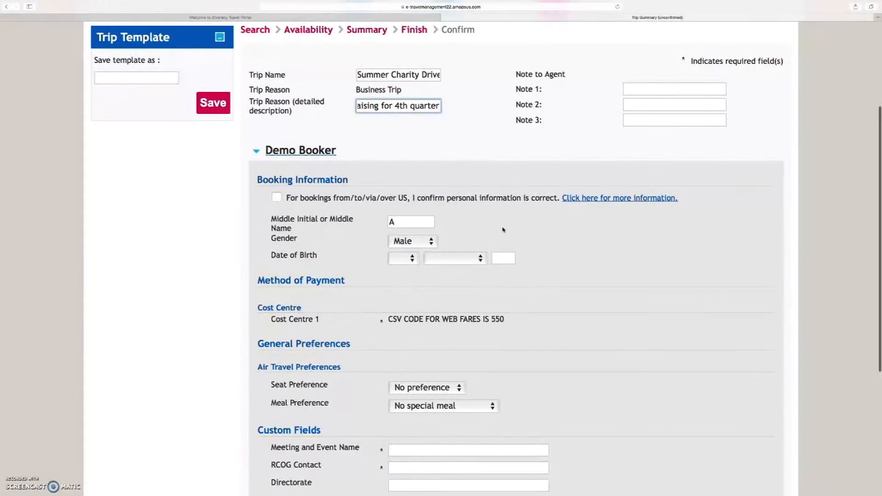
{"action": "scroll", "coordinate": [503, 230], "scroll_direction": "down", "scroll_amount": 2}
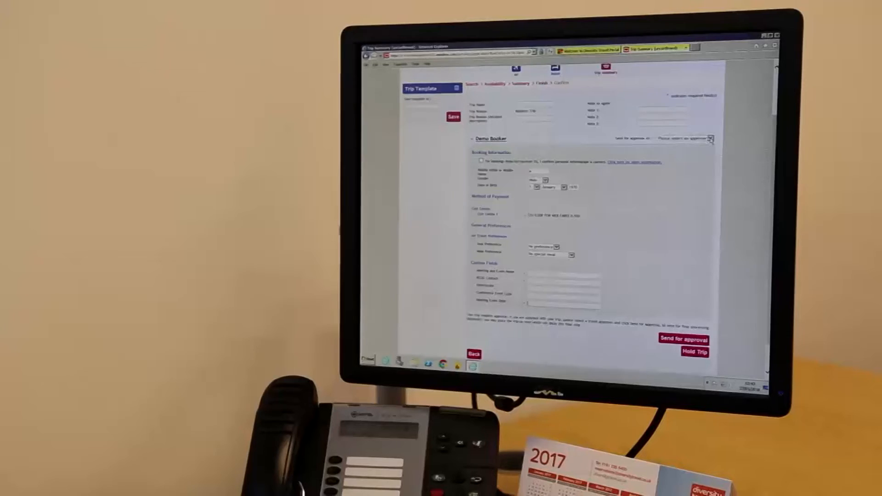
{"action": "left_click", "coordinate": [710, 139]}
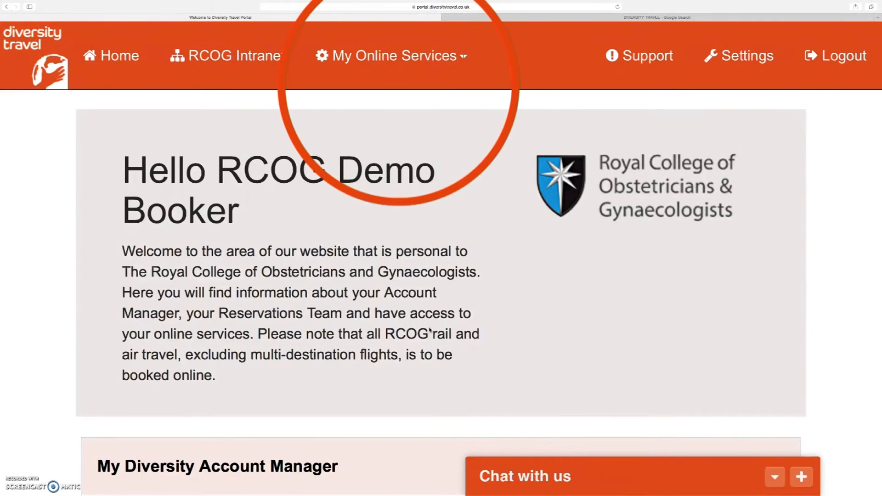
- Open the on-track rail booking service, set the travel date to 18-02-2016 and proceed to the rail booking site
{"action": "mouse_move", "coordinate": [447, 72]}
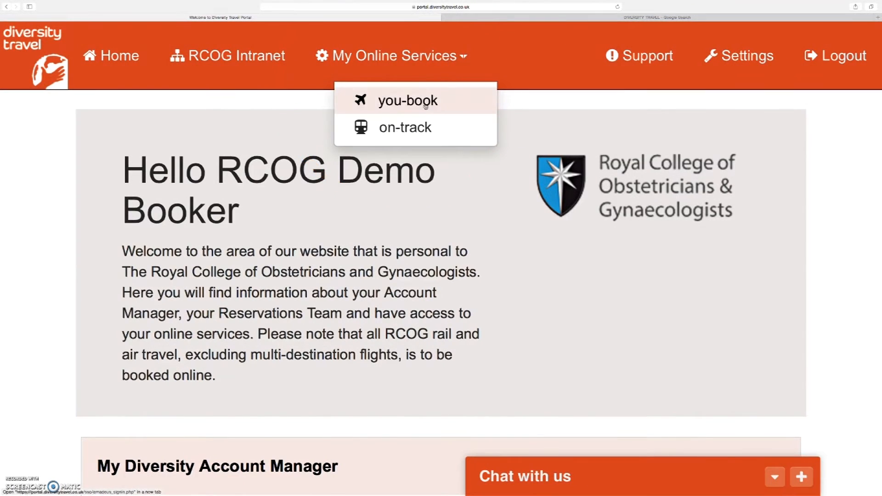
{"action": "left_click", "coordinate": [414, 129]}
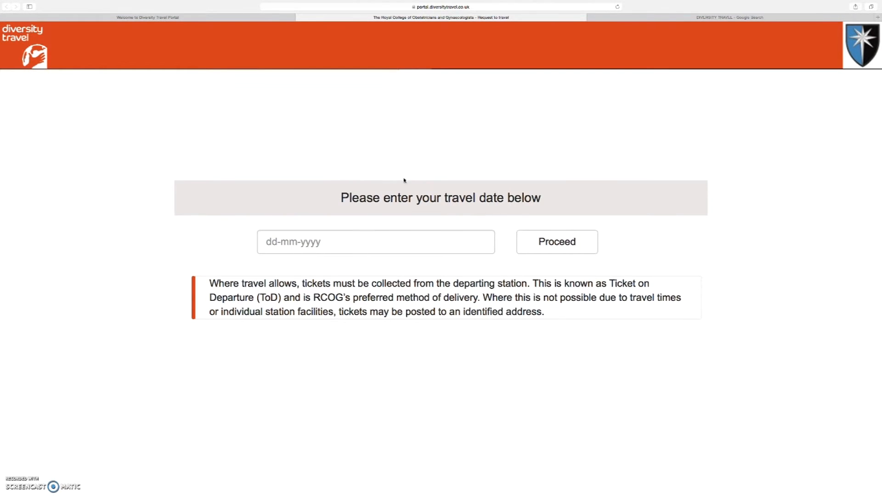
{"action": "left_click", "coordinate": [351, 248]}
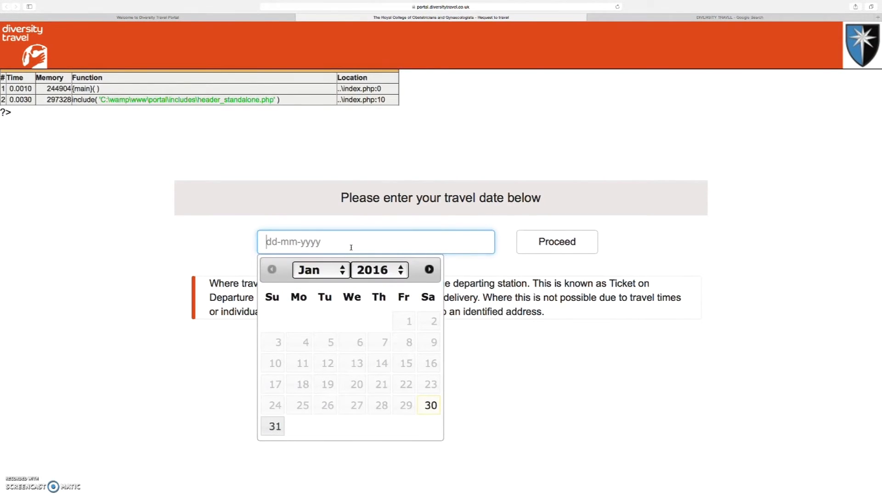
{"action": "left_click", "coordinate": [429, 269]}
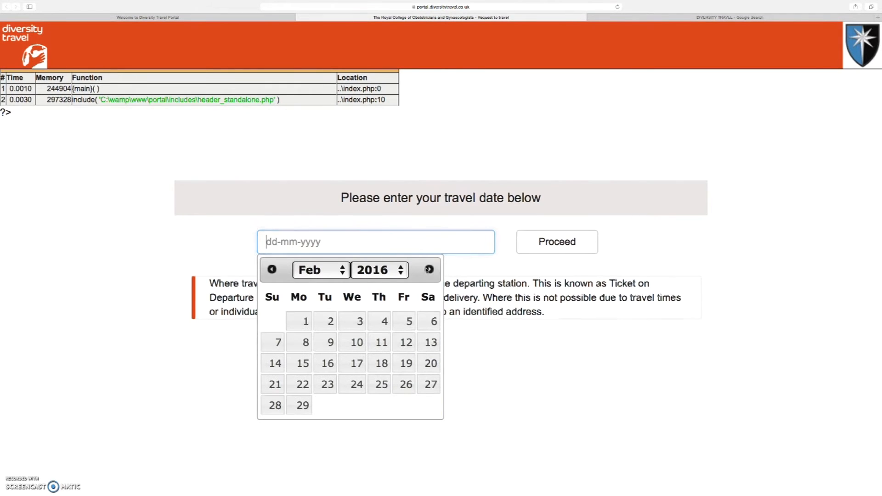
{"action": "left_click", "coordinate": [380, 363]}
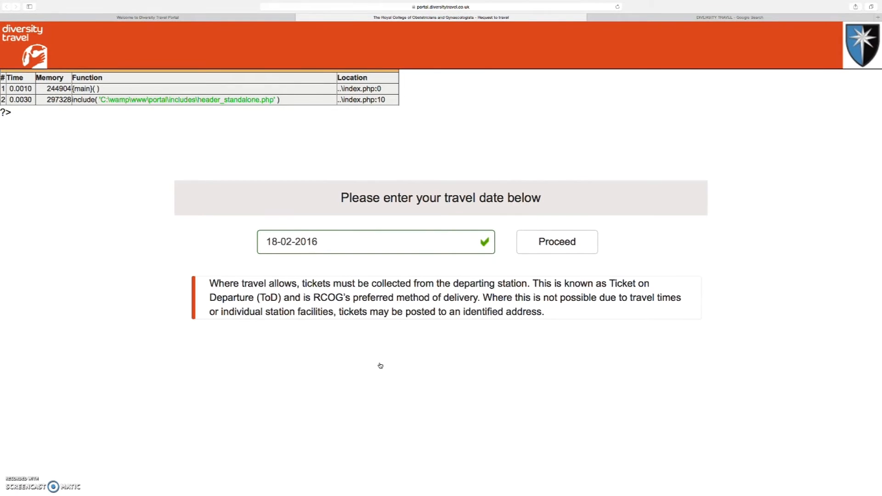
{"action": "left_click", "coordinate": [569, 242]}
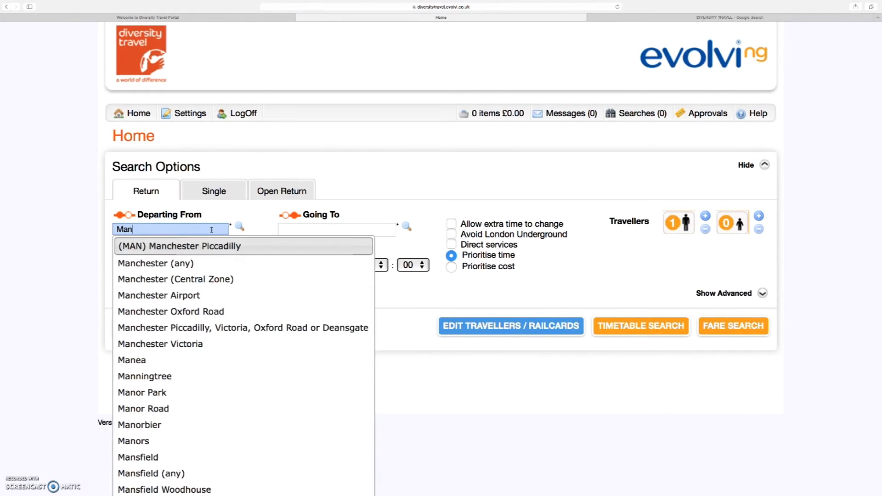
- Set the return rail journey to depart from Manchester (any) and go to London Euston
{"action": "left_click", "coordinate": [202, 263]}
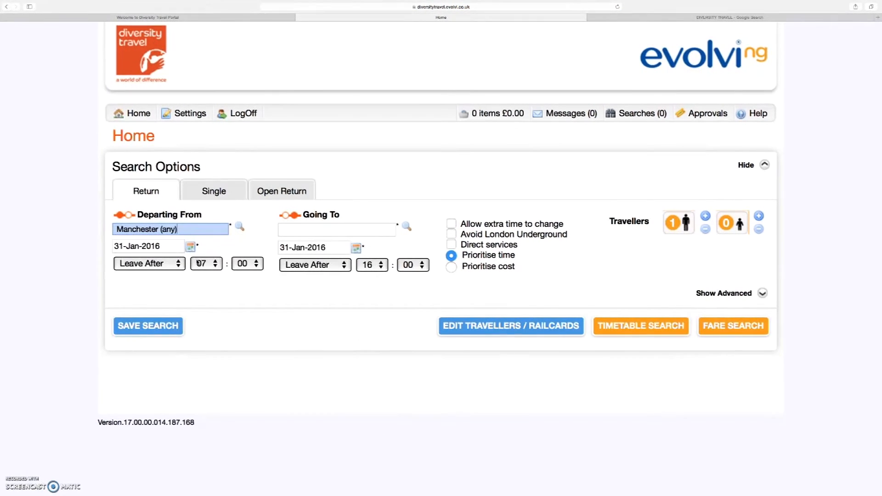
{"action": "left_click", "coordinate": [306, 232]}
{"action": "type", "text": "lon"}
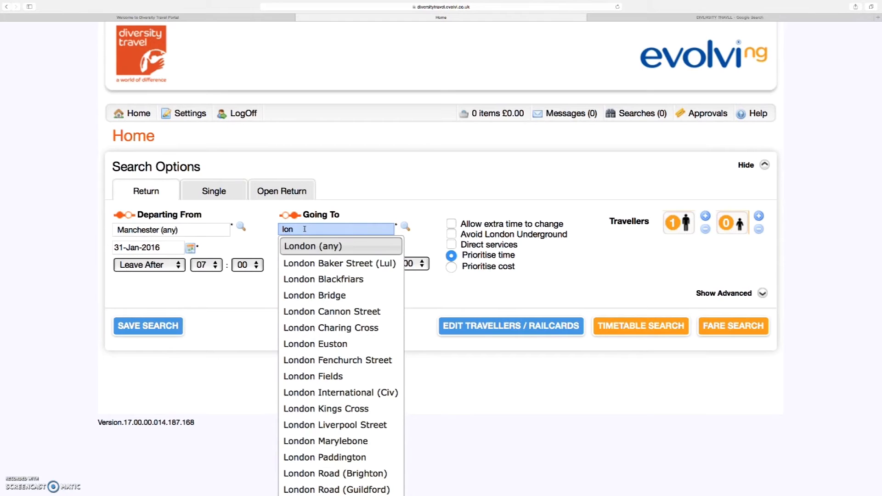
{"action": "left_click", "coordinate": [315, 344]}
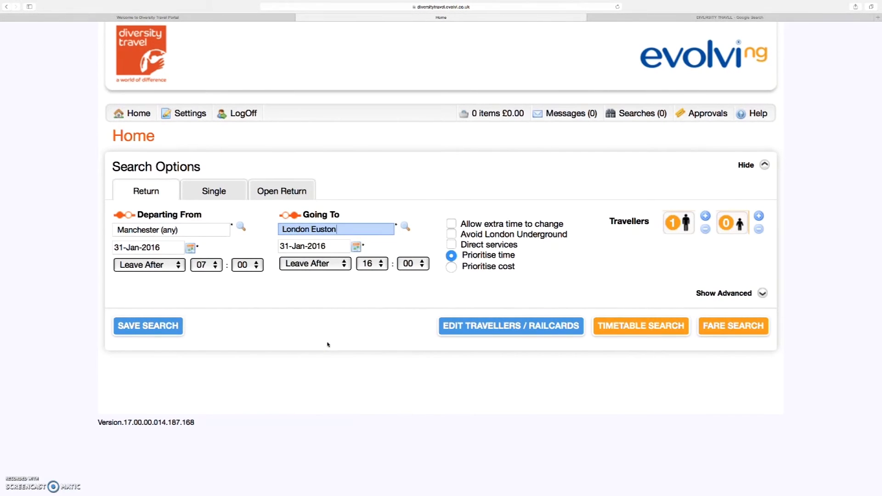
- Set the outbound journey to leave after 08:00 and the return journey to leave after 15:00
{"action": "left_click", "coordinate": [215, 269]}
{"action": "left_click", "coordinate": [211, 279]}
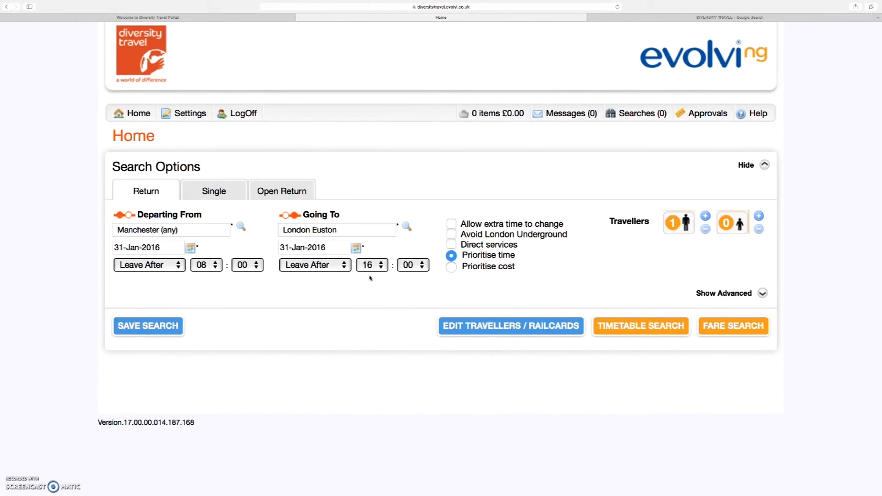
{"action": "left_click", "coordinate": [383, 270]}
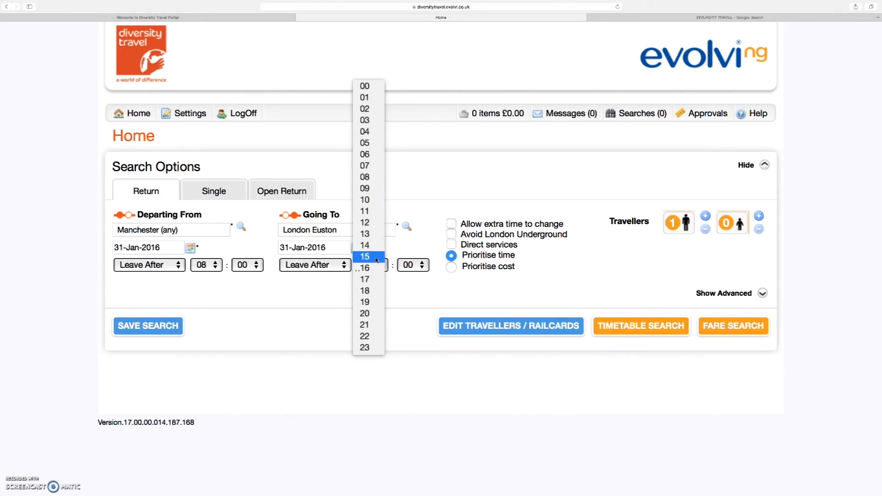
{"action": "left_click", "coordinate": [377, 261]}
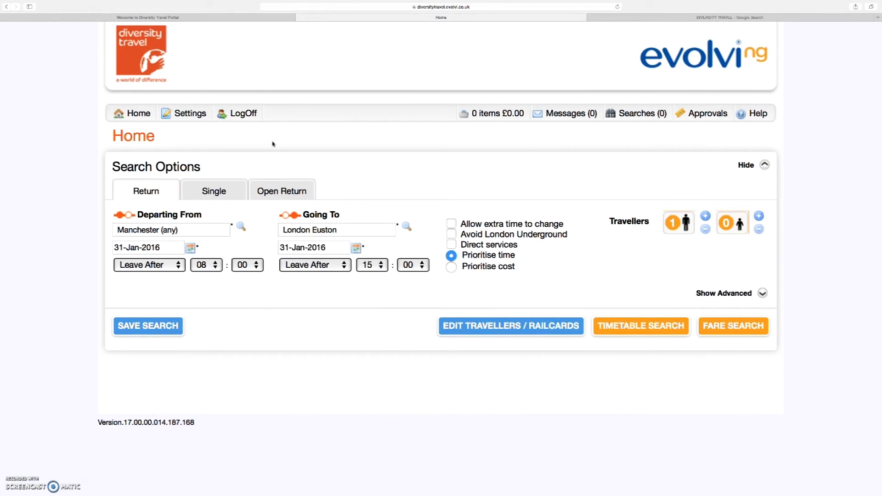
- Enter the adult traveller's title as Mr with their first and last name, and save the traveller details
{"action": "left_click", "coordinate": [540, 326]}
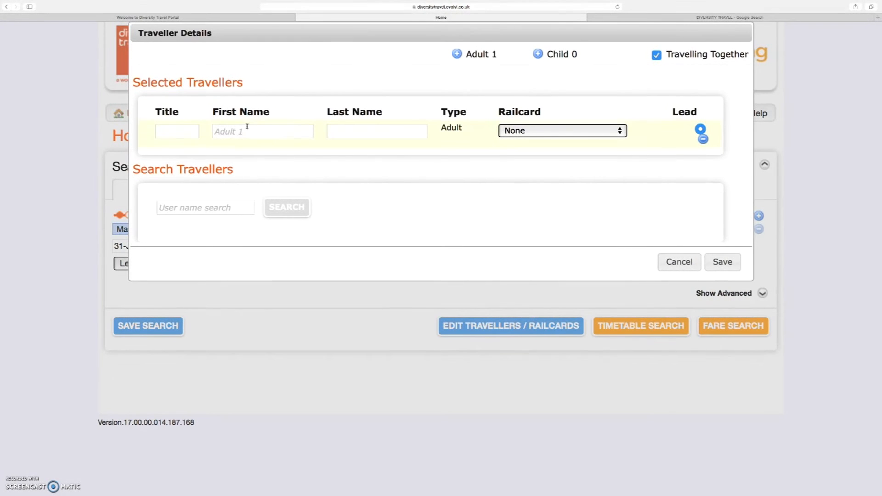
{"action": "left_click", "coordinate": [168, 127]}
{"action": "type", "text": "Do"}
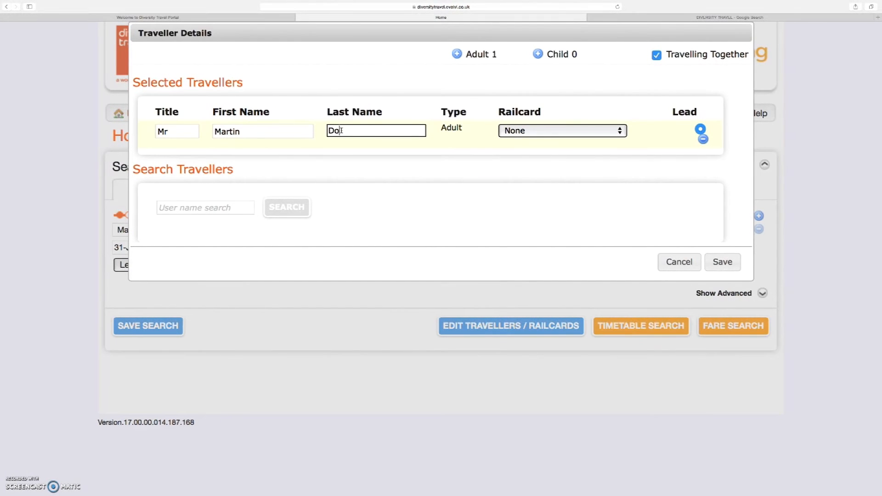
{"action": "type", "text": "novan"}
{"action": "left_click", "coordinate": [722, 260]}
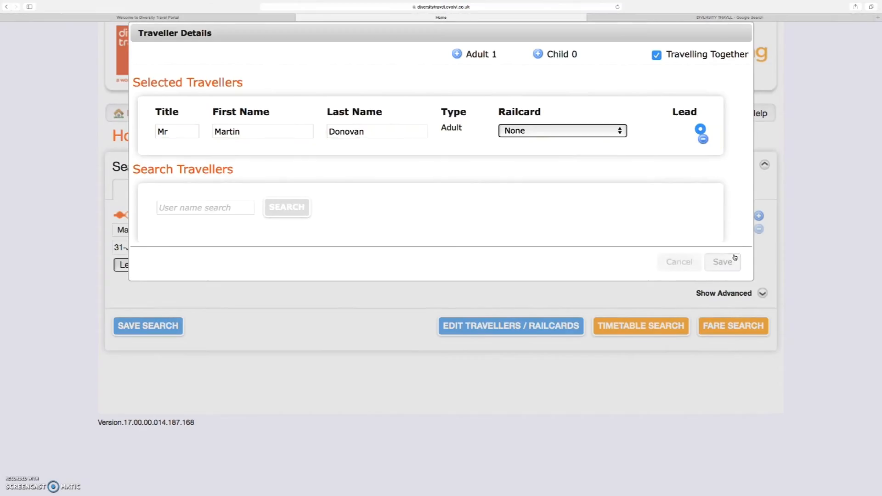
- Run a fare search and select the £110.00 Standard Advance single fare for the 08:15 outbound train
{"action": "left_click", "coordinate": [719, 317]}
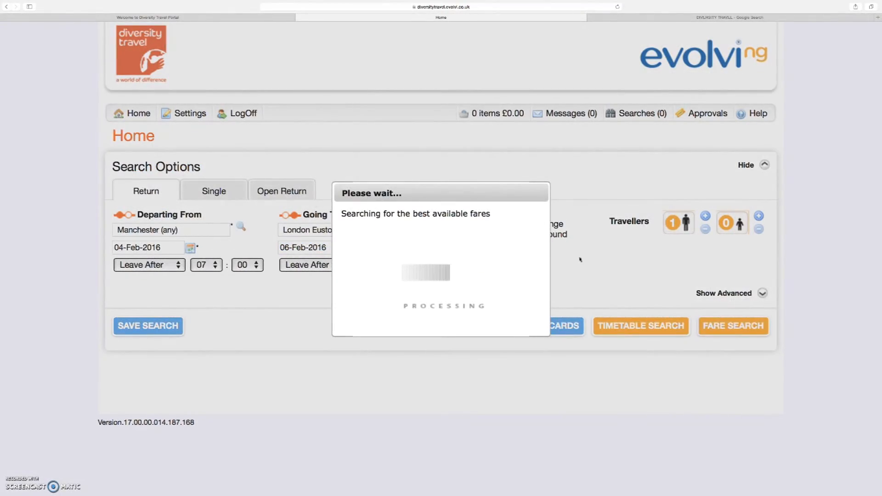
{"action": "scroll", "coordinate": [611, 252], "scroll_direction": "down", "scroll_amount": 5}
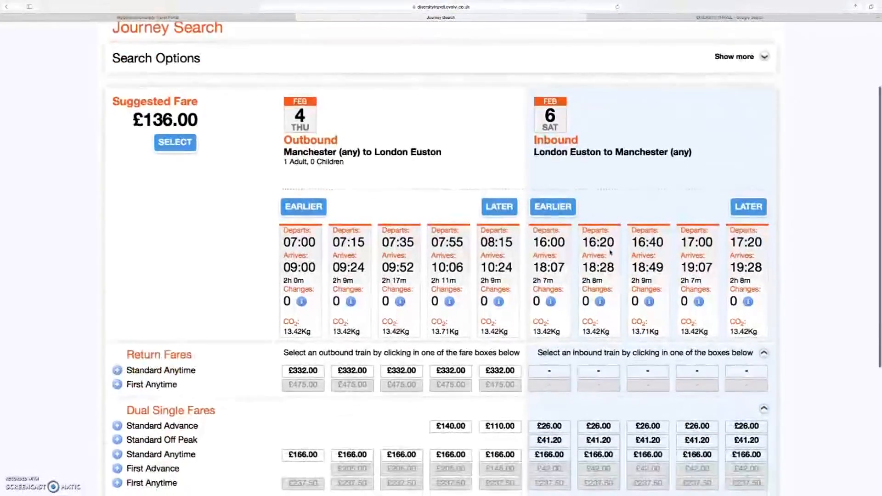
{"action": "scroll", "coordinate": [611, 253], "scroll_direction": "down", "scroll_amount": 1}
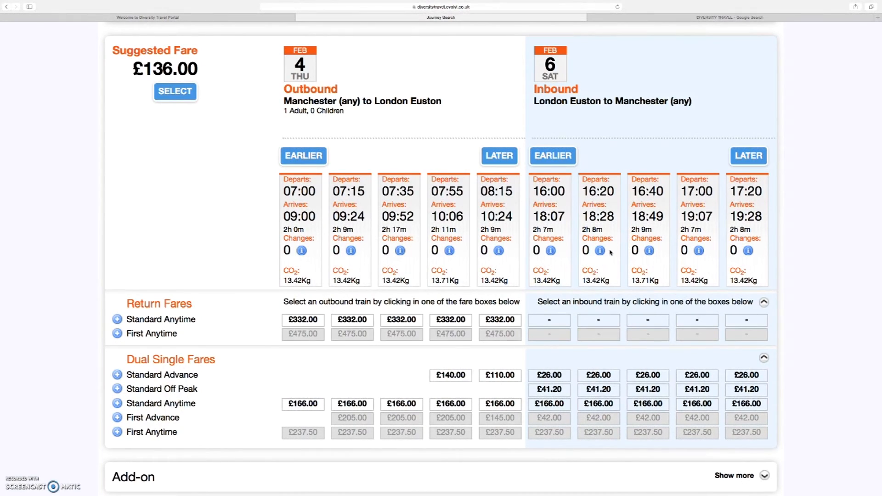
{"action": "scroll", "coordinate": [503, 335], "scroll_direction": "down", "scroll_amount": 3}
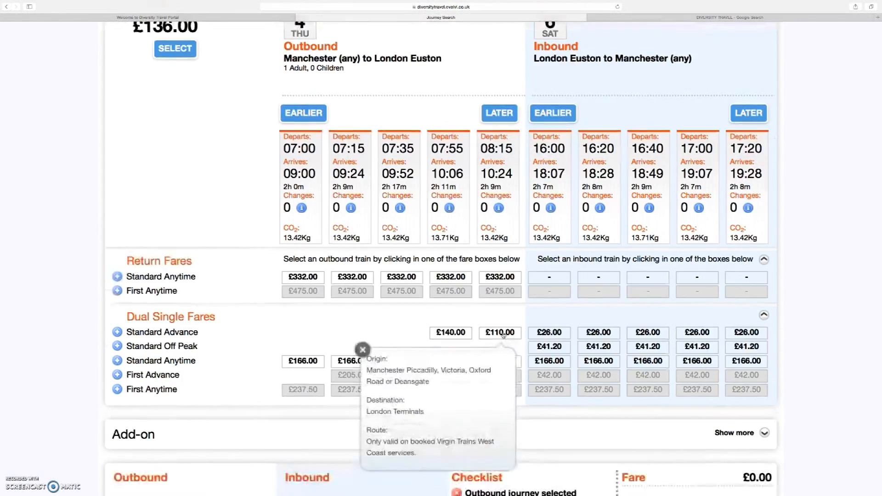
{"action": "left_click", "coordinate": [504, 336]}
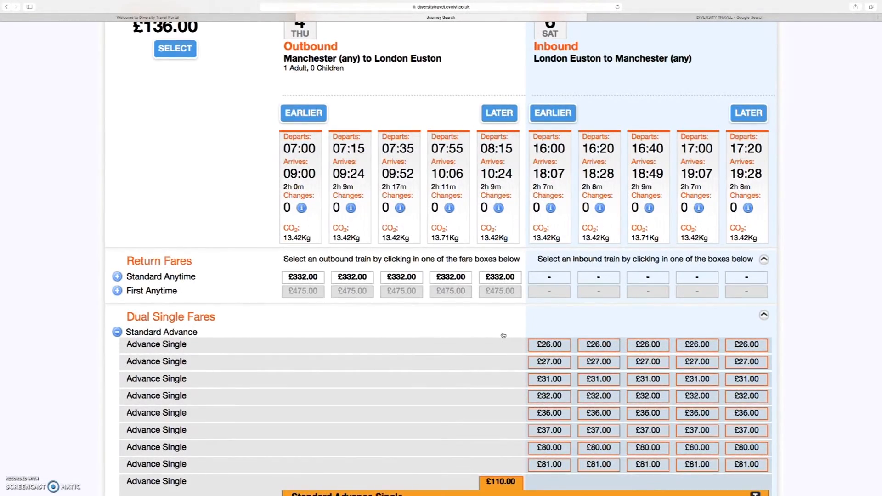
- Select the £41.20 Standard Off Peak single fare for the 17:20 inbound train to Manchester
{"action": "scroll", "coordinate": [503, 335], "scroll_direction": "down", "scroll_amount": 10}
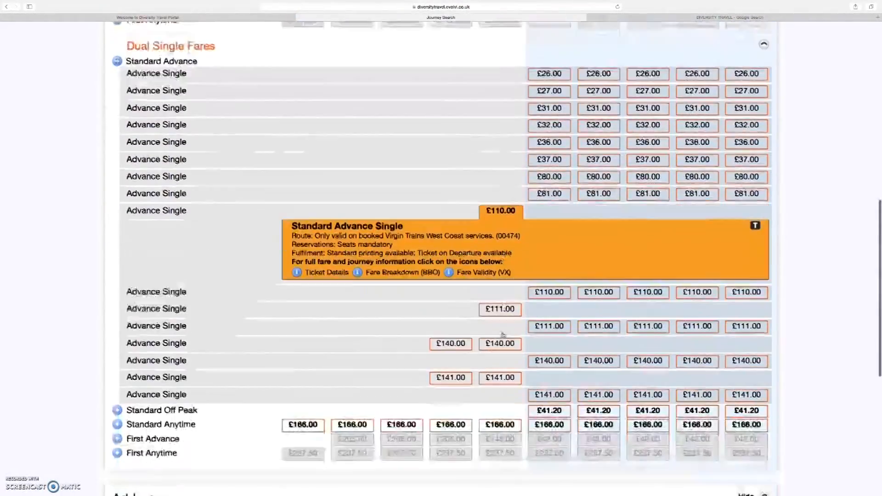
{"action": "scroll", "coordinate": [502, 334], "scroll_direction": "down", "scroll_amount": 1}
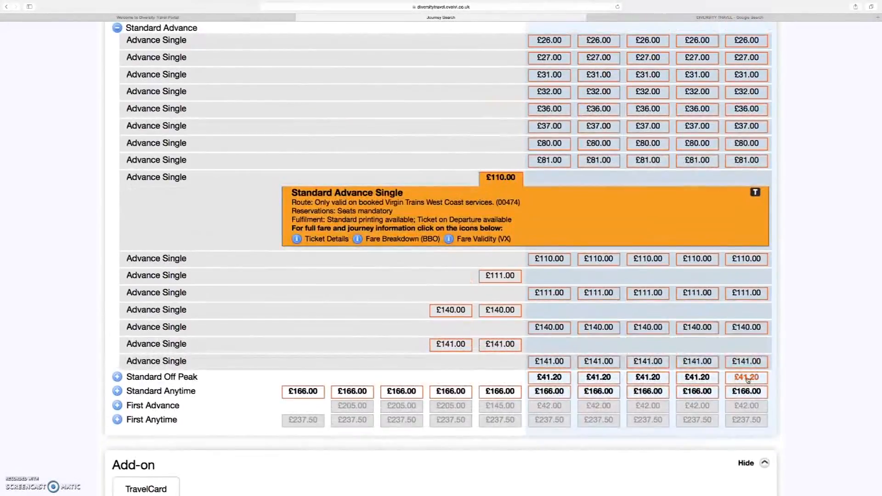
{"action": "left_click", "coordinate": [746, 377]}
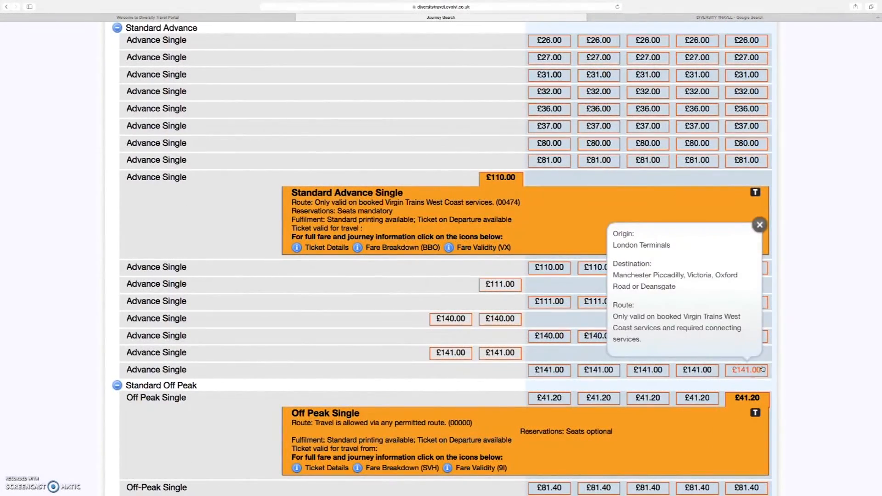
- Add the £12.10 Peak London Zone 1-4 TravelCard for 04-Feb-2016 and add the journey to the basket
{"action": "scroll", "coordinate": [810, 324], "scroll_direction": "down", "scroll_amount": 10}
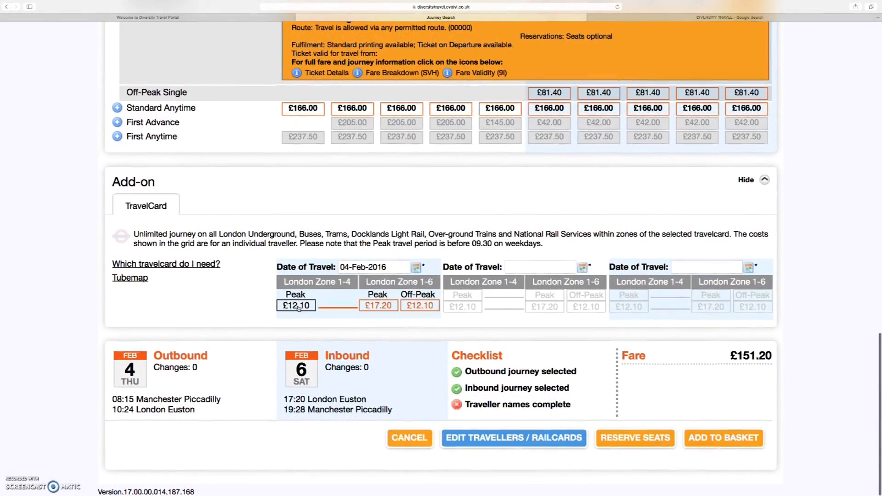
{"action": "left_click", "coordinate": [308, 308]}
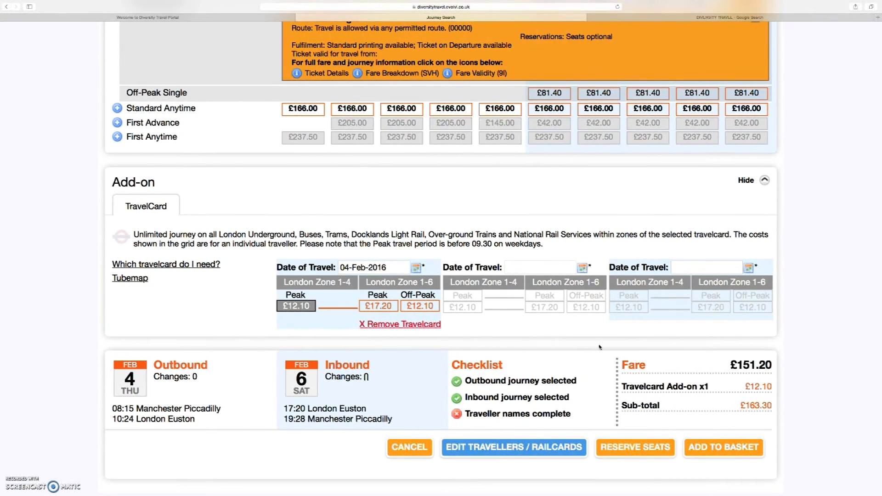
{"action": "left_click", "coordinate": [705, 448]}
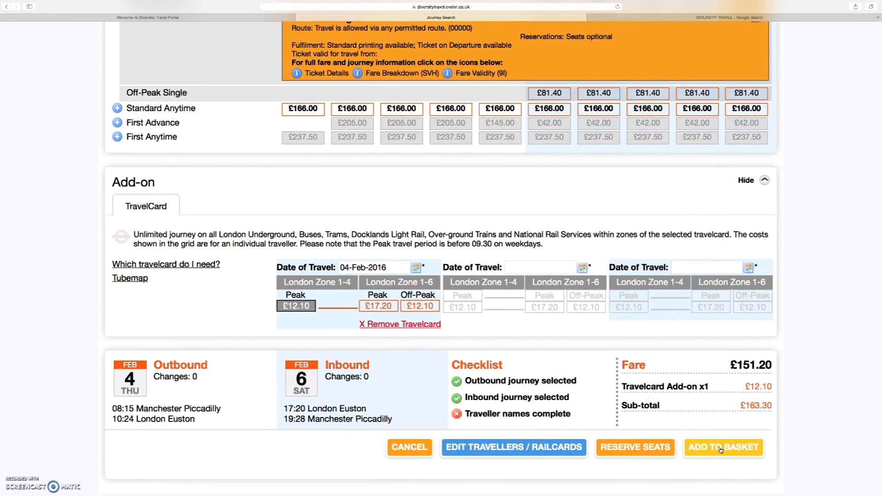
{"action": "key", "text": "super+plus"}
{"action": "key", "text": "super+plus"}
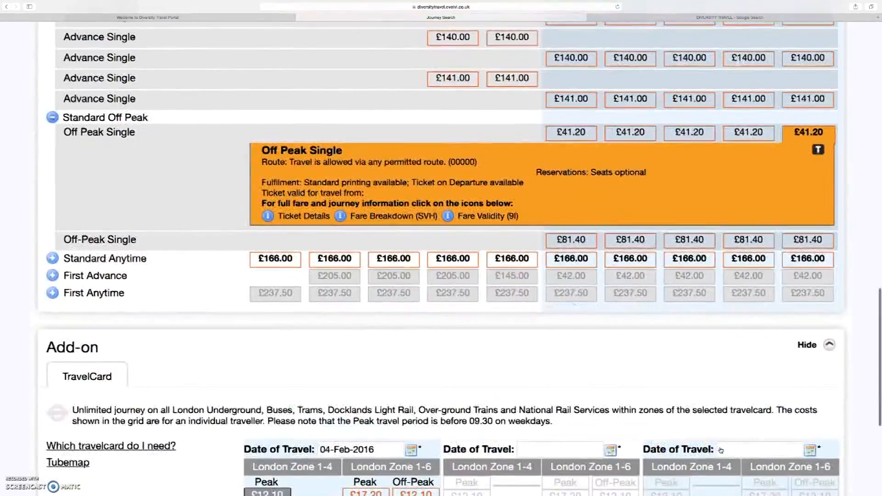
- Add the selected Manchester to London Euston return journey and its TravelCard to the basket
{"action": "scroll", "coordinate": [720, 450], "scroll_direction": "right", "scroll_amount": 3}
{"action": "scroll", "coordinate": [720, 450], "scroll_direction": "down", "scroll_amount": 10}
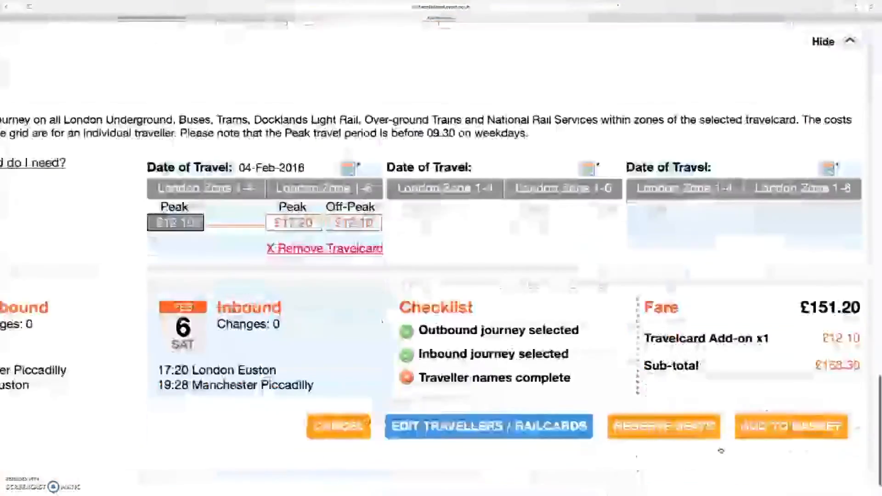
{"action": "left_click", "coordinate": [785, 414]}
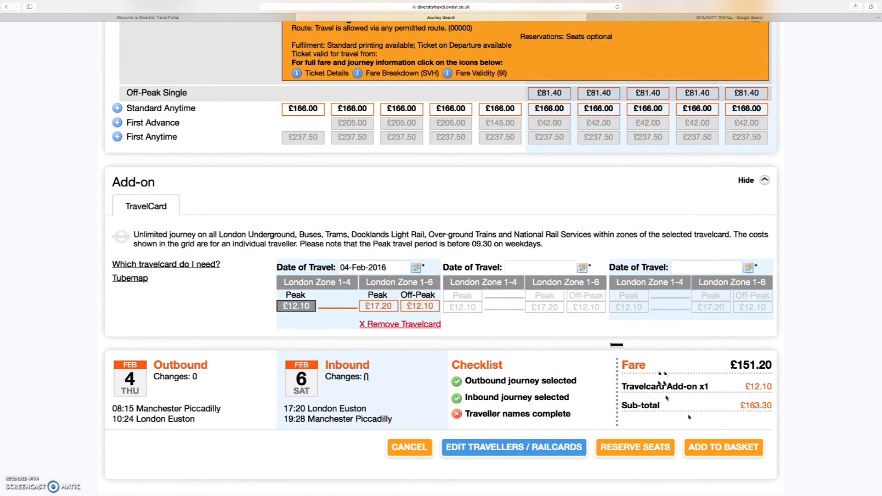
{"action": "left_click", "coordinate": [705, 448]}
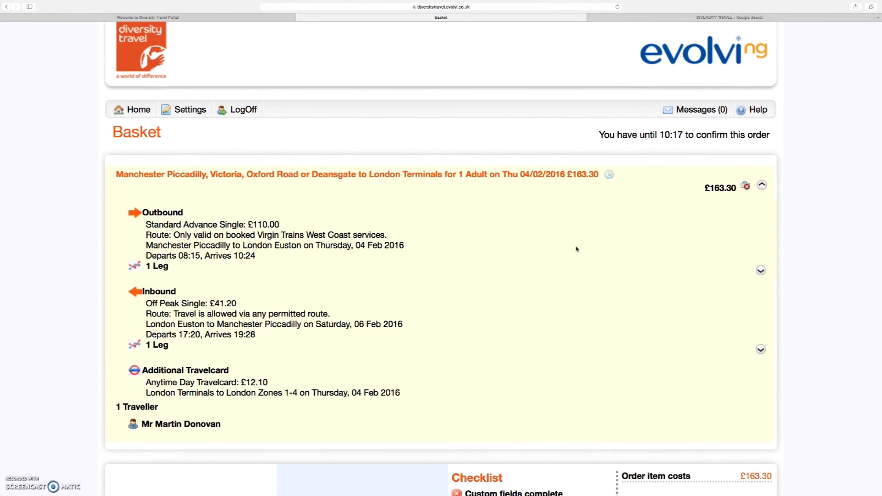
- Start the basket checkout and save the custom fields with meeting date 5th Feb, the meeting name and the RCOG contact's name
{"action": "scroll", "coordinate": [576, 249], "scroll_direction": "down", "scroll_amount": 3}
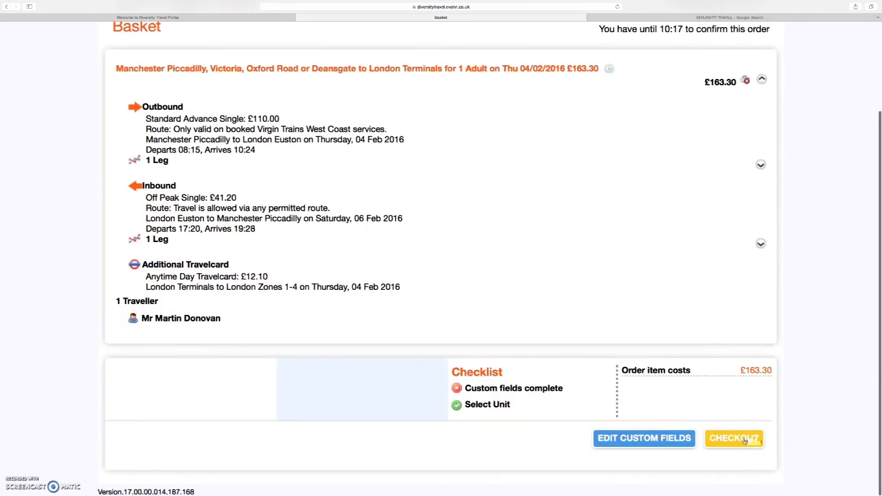
{"action": "left_click", "coordinate": [743, 440]}
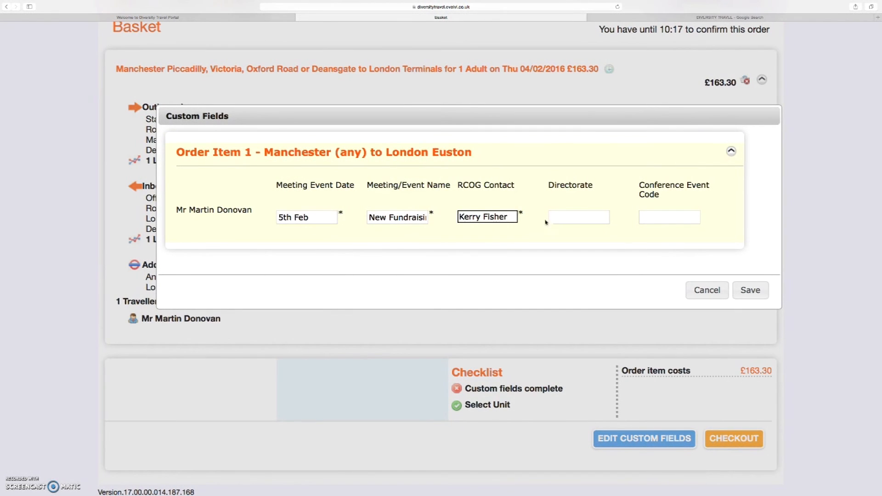
{"action": "key", "text": "Tab"}
{"action": "key", "text": "Tab"}
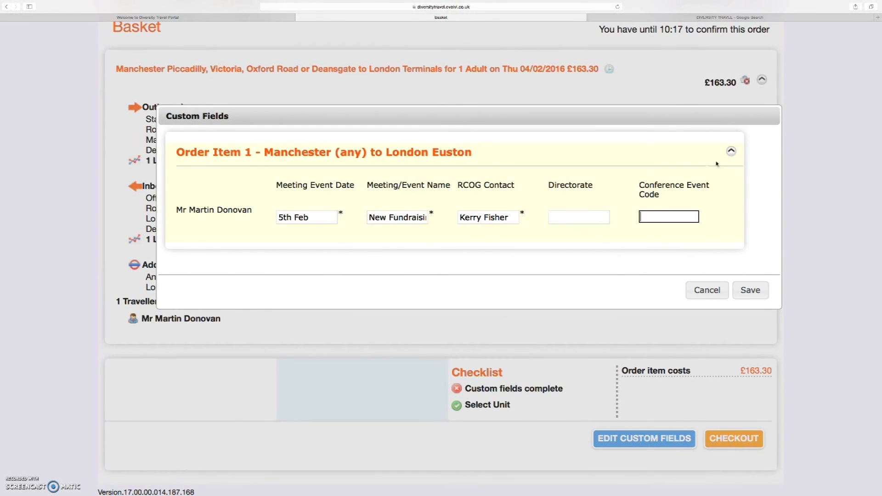
{"action": "left_click", "coordinate": [731, 152]}
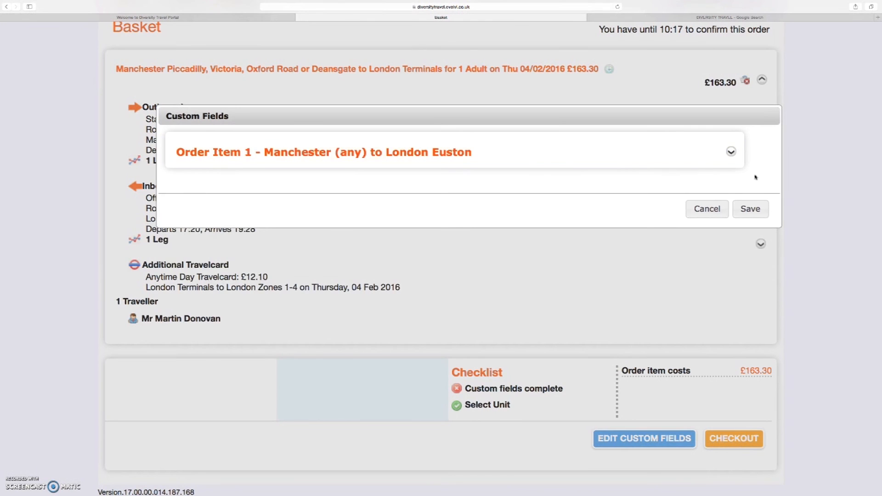
{"action": "left_click", "coordinate": [750, 209]}
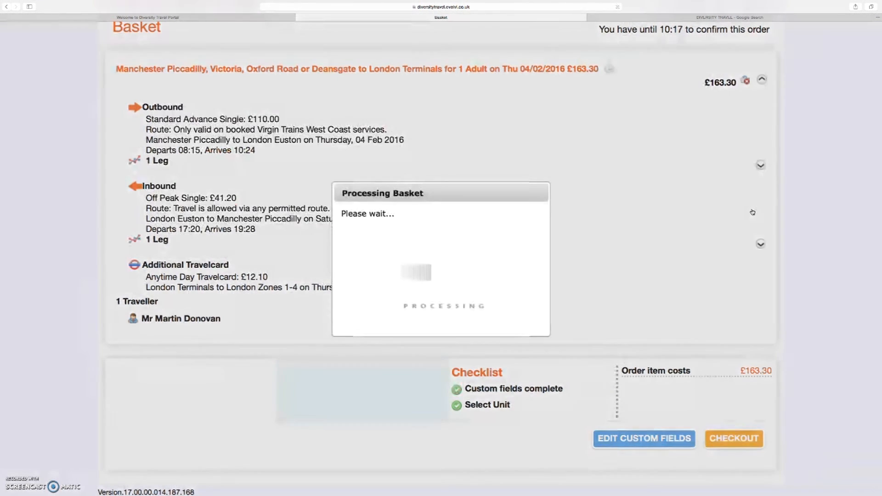